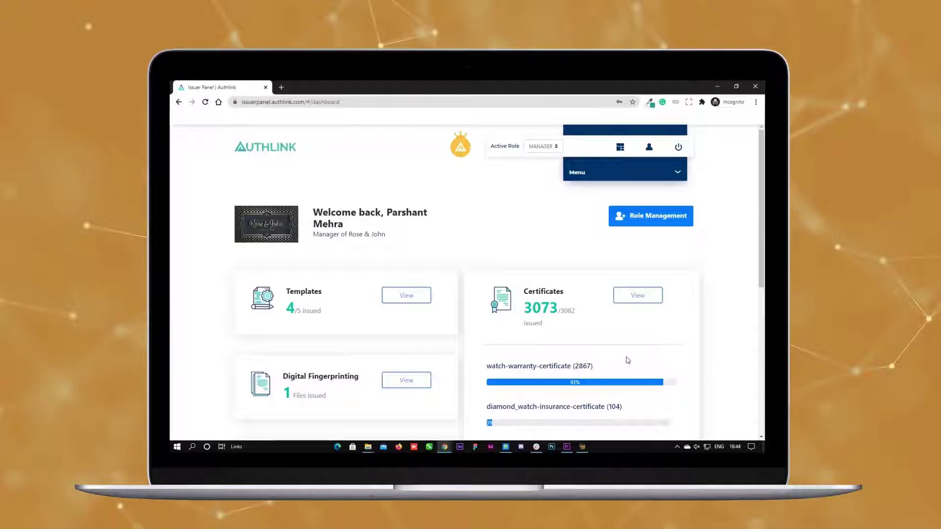
Step: Upgrade the account in Role Management to add the Issuer and Creator roles
click(637, 219)
click(667, 230)
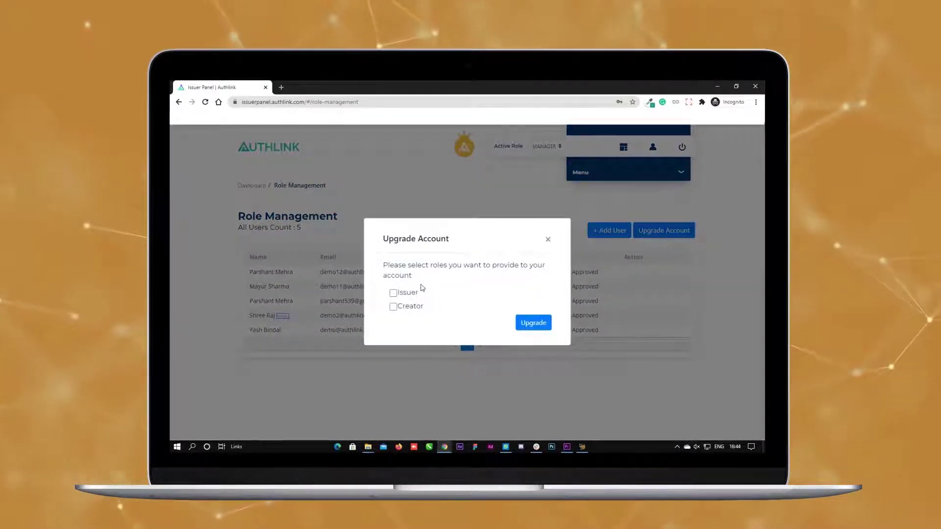
click(394, 293)
click(395, 307)
click(530, 322)
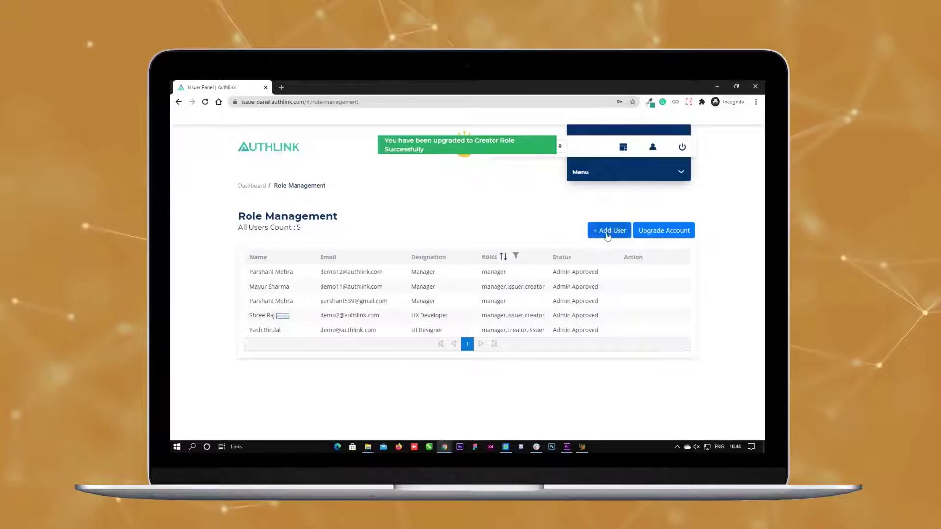
Step: Open Add User, cancel it, and return to the Manager dashboard
click(607, 235)
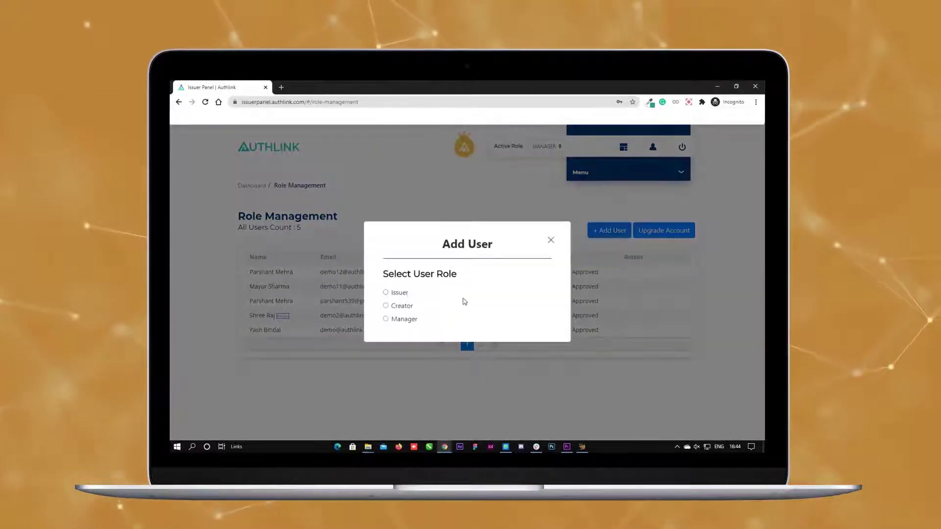
click(551, 240)
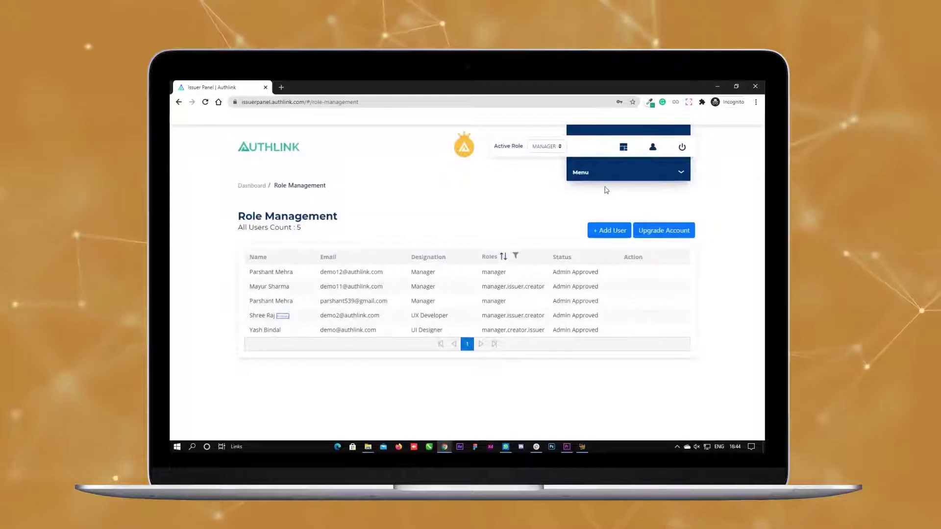
click(624, 147)
Step: Set the Active Role dropdown to ISSUER and acknowledge the Access Changed notice
click(542, 146)
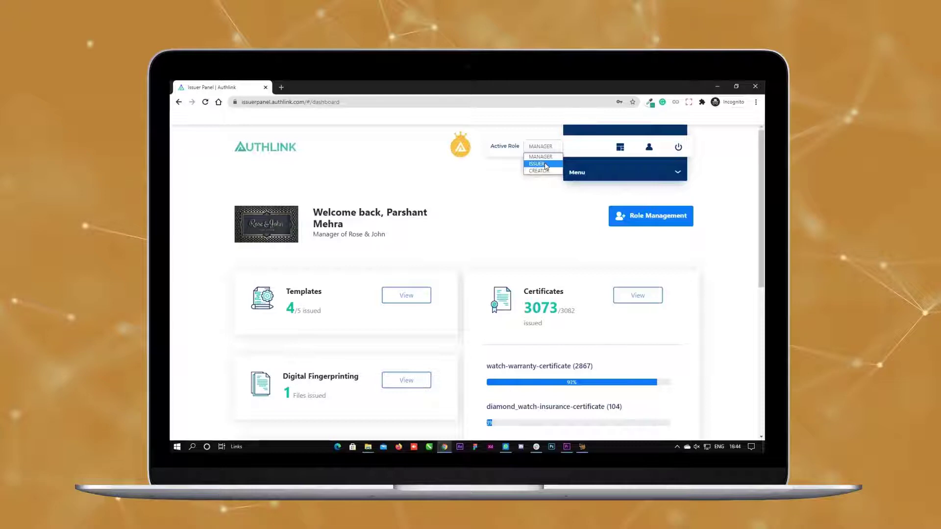
click(545, 165)
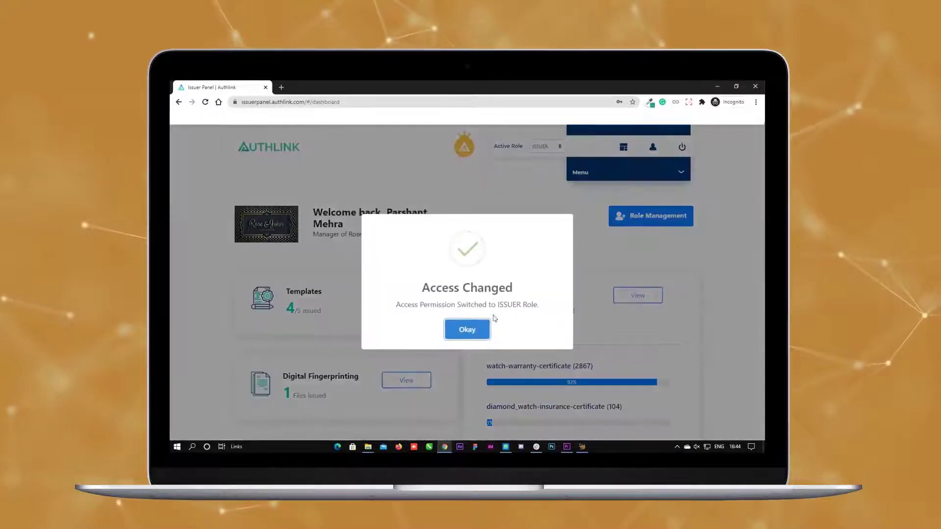
click(481, 330)
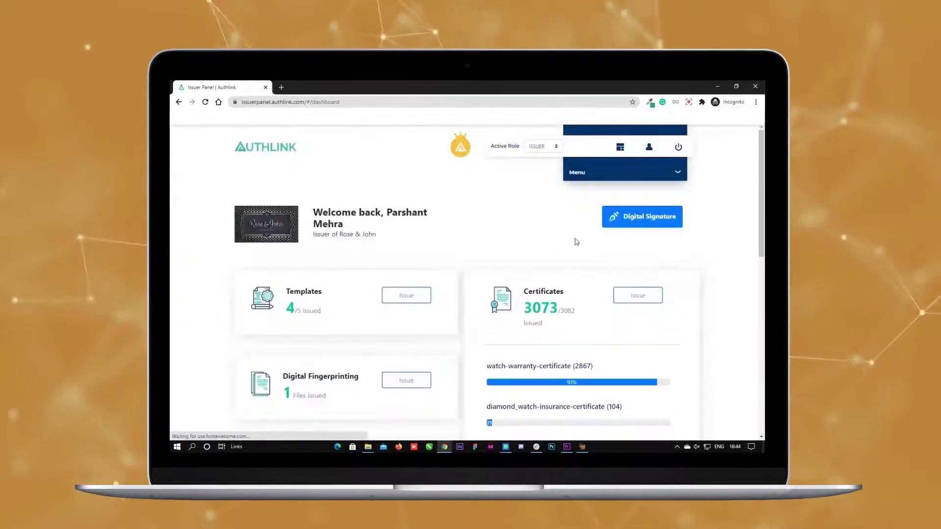
Step: Create a digital signature, accepting the recovery-PDF warning and entering and confirming a new passphrase
click(620, 224)
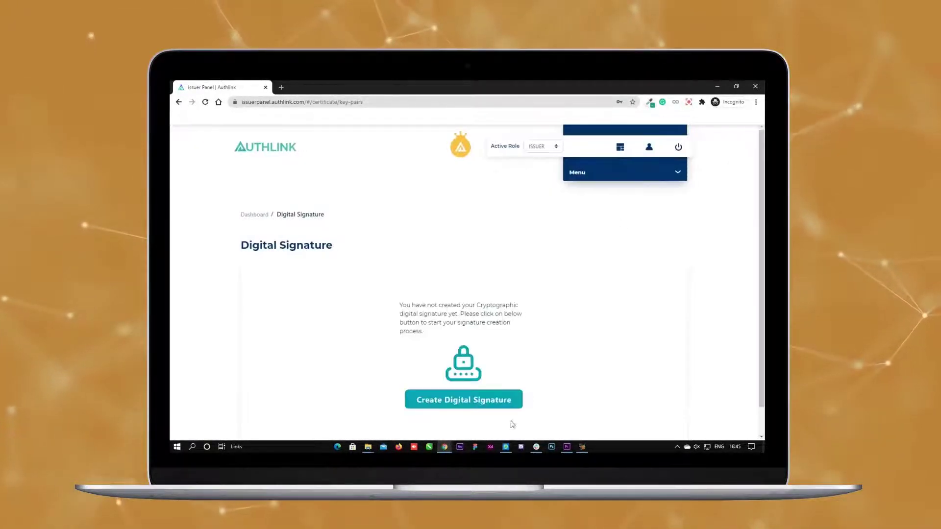
click(513, 401)
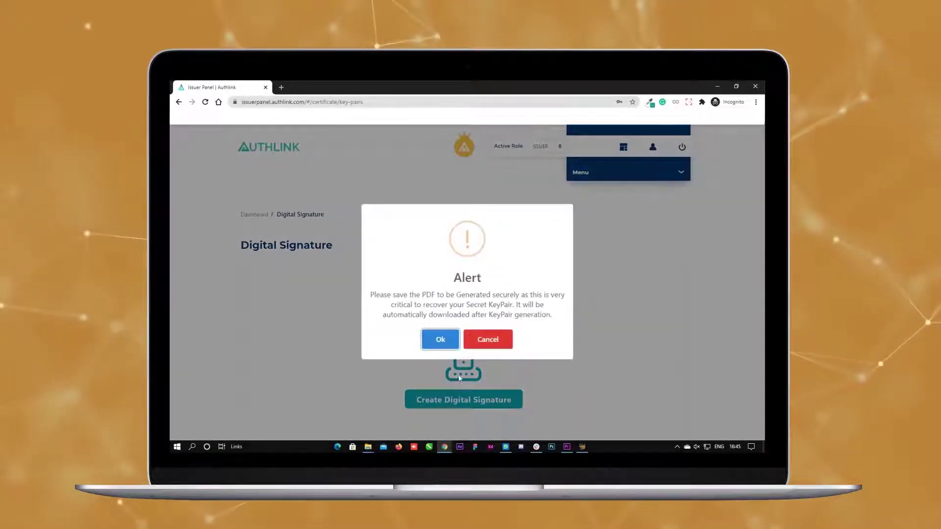
click(442, 340)
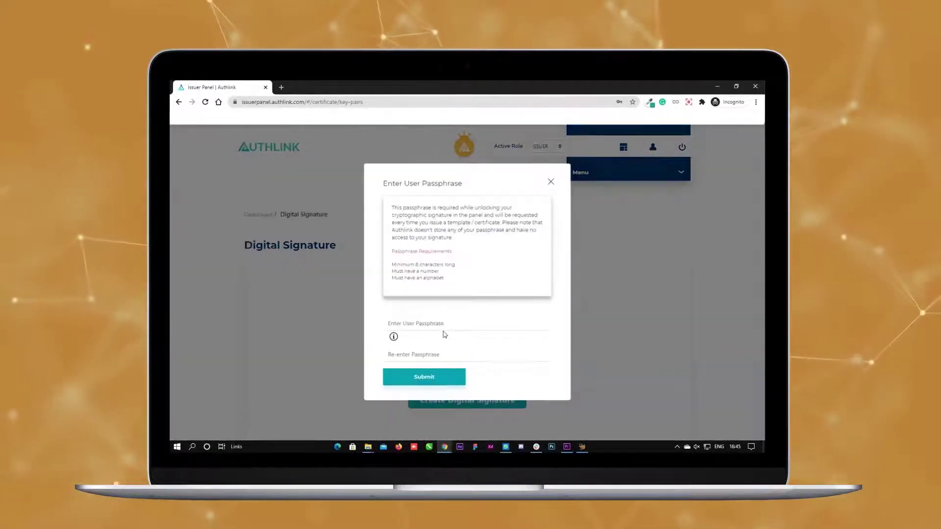
click(446, 325)
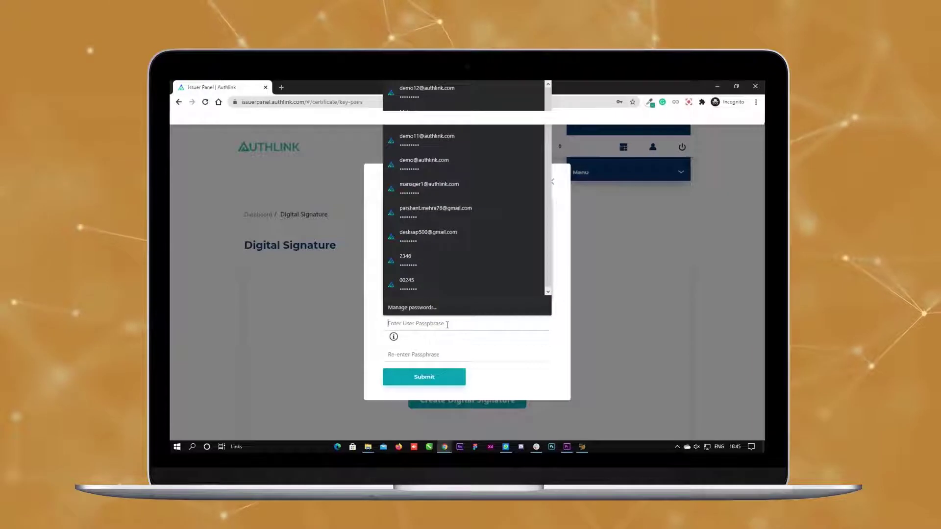
text(••)
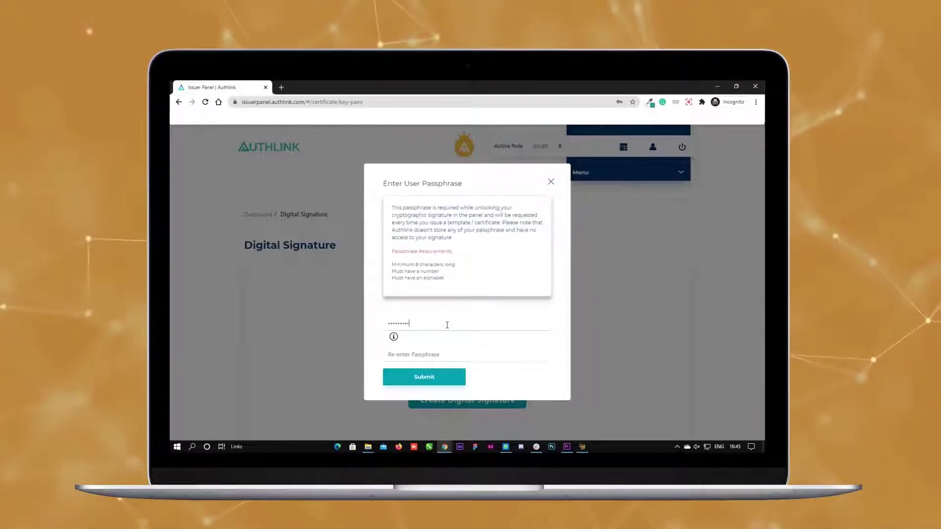
key(Tab)
text(•••••)
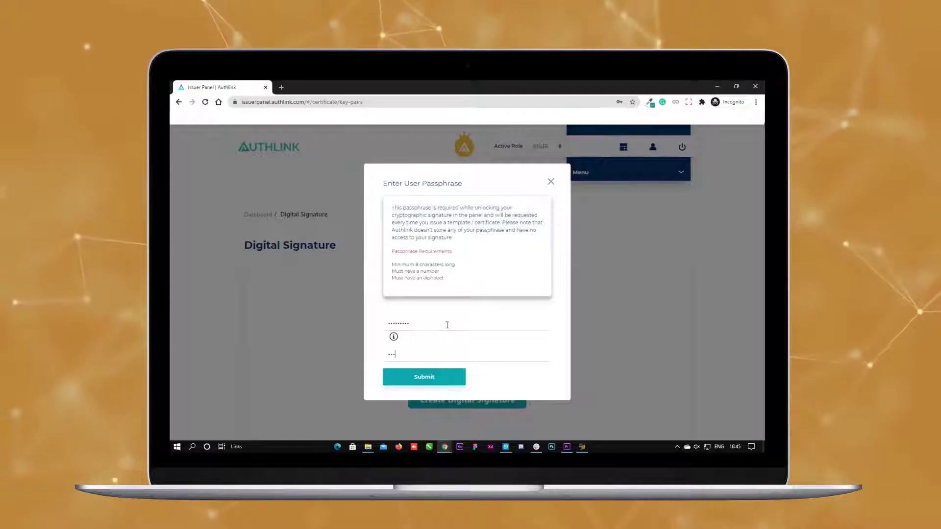
text(••••)
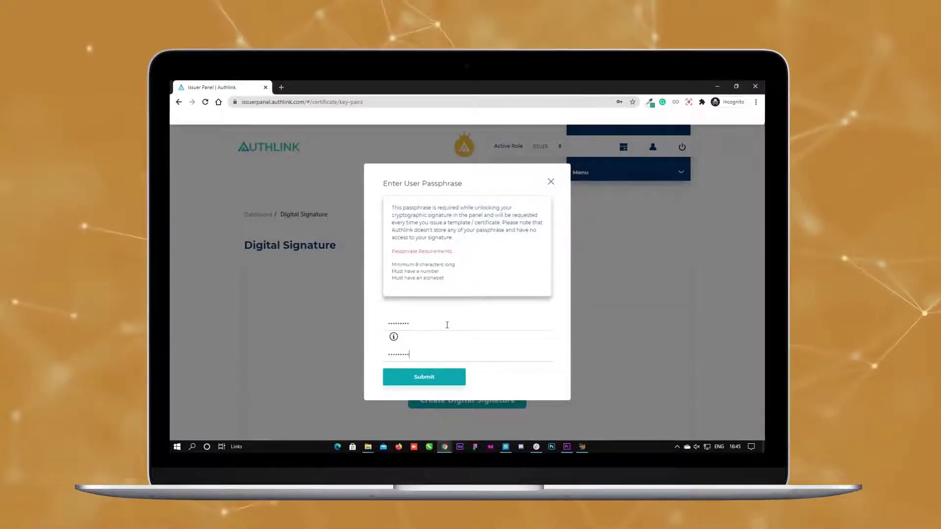
key(Return)
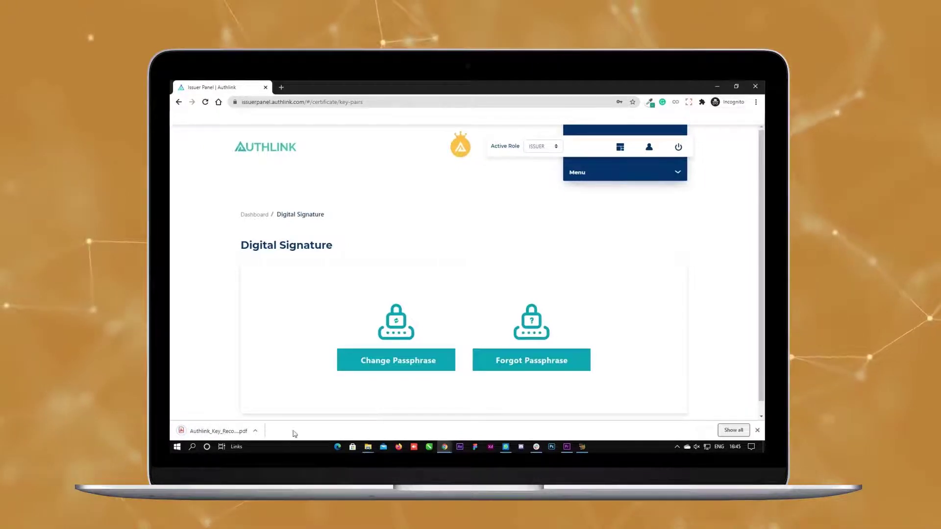
Step: Open the downloaded key recovery PDF from Chrome, review it, and close its tab
click(255, 429)
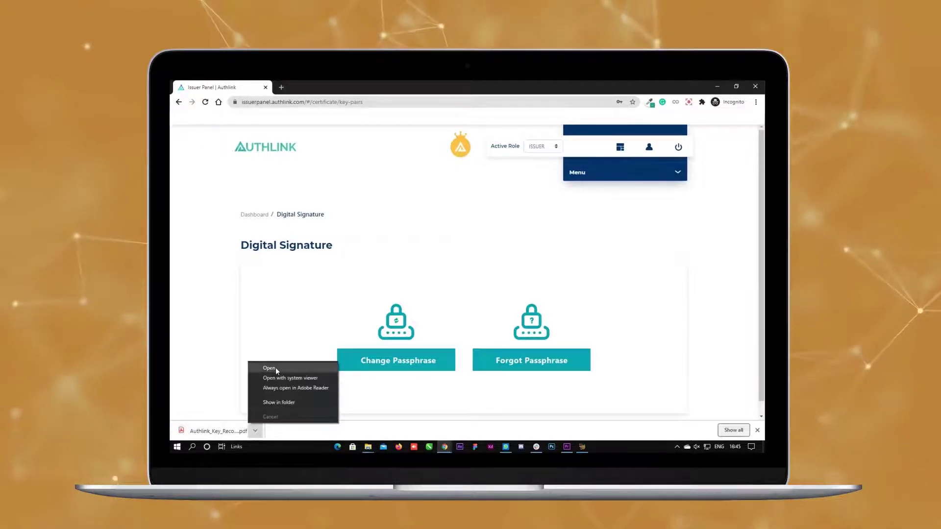
click(275, 368)
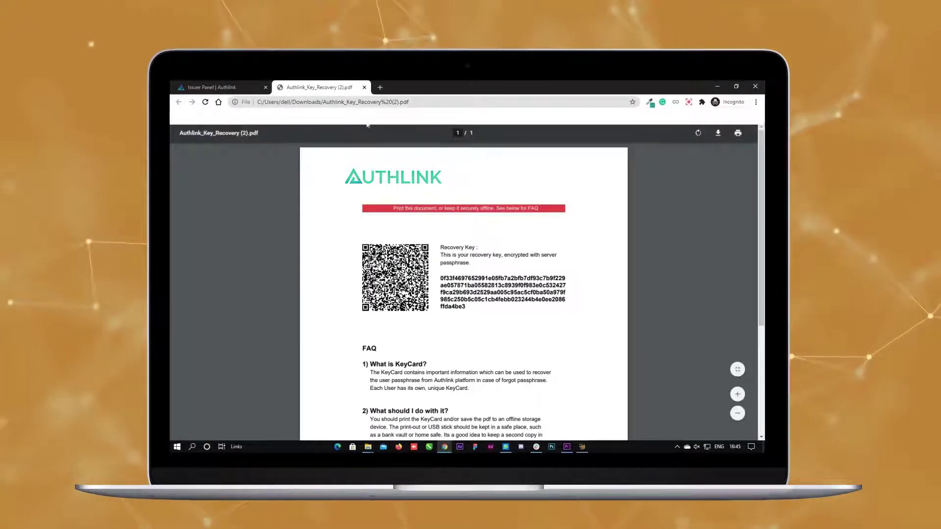
click(364, 88)
click(588, 172)
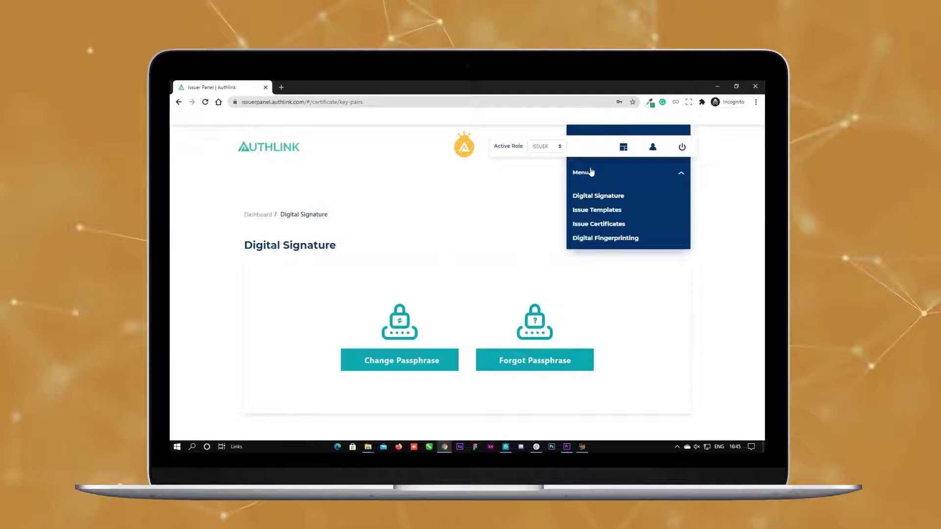
Step: Set the Active Role dropdown to CREATOR and acknowledge the access change
click(546, 146)
click(544, 171)
click(465, 328)
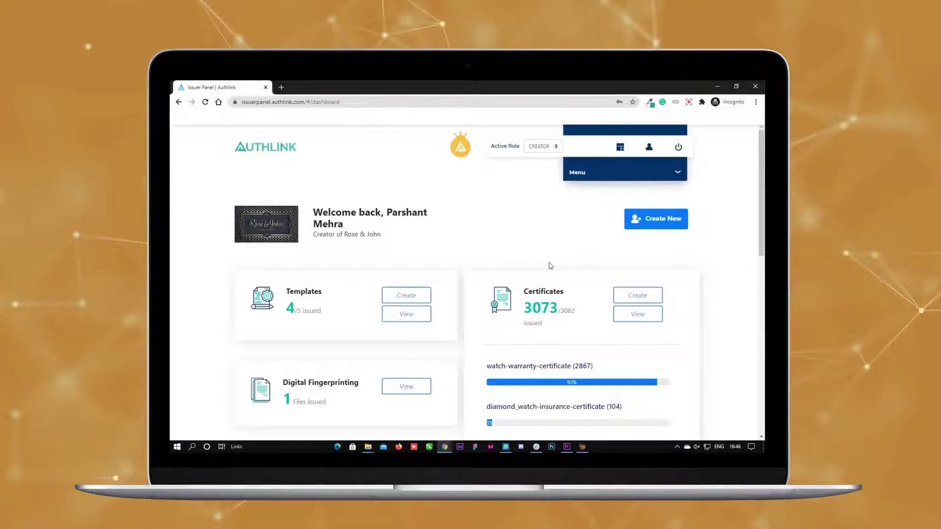
Step: Start a Luxury Products template named 'Blue Stain Watch' and mark it expirable
click(423, 297)
click(421, 347)
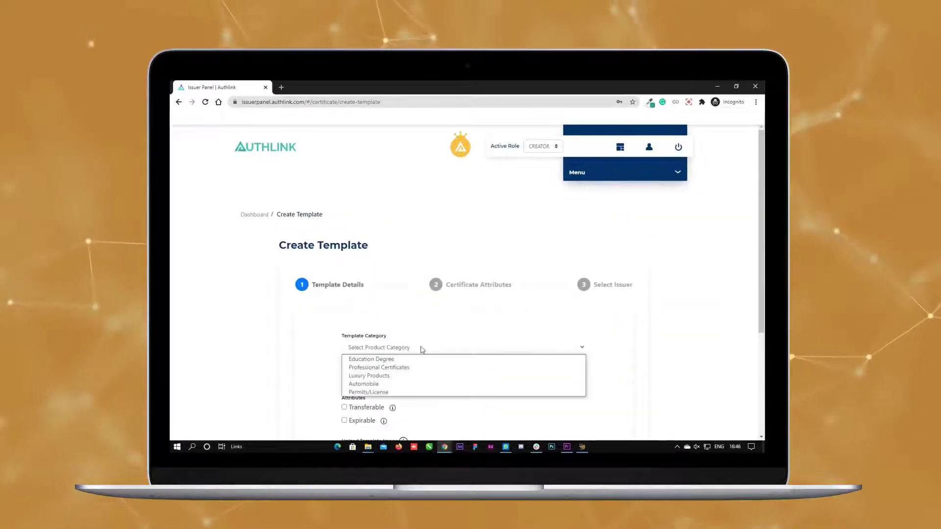
click(421, 375)
scroll(434, 303, down, 2)
scroll(437, 288, down, 2)
click(416, 222)
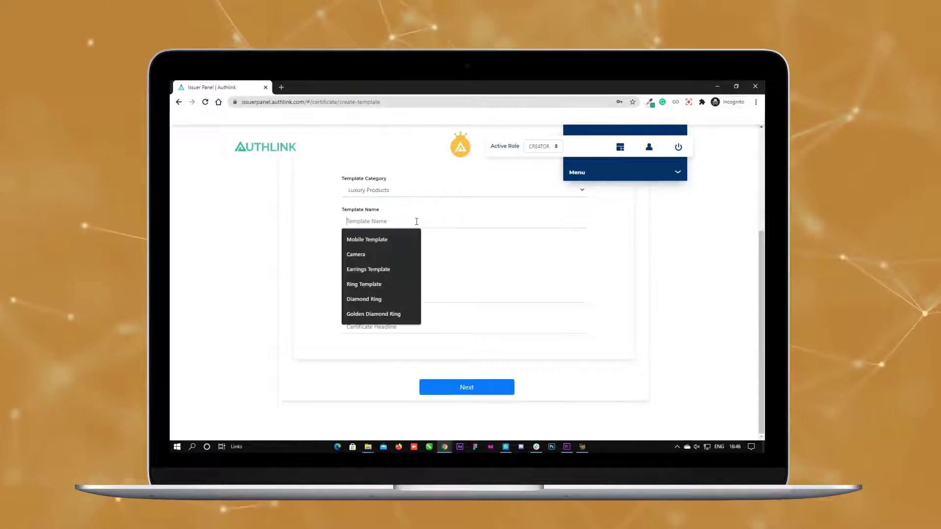
text(Blue St)
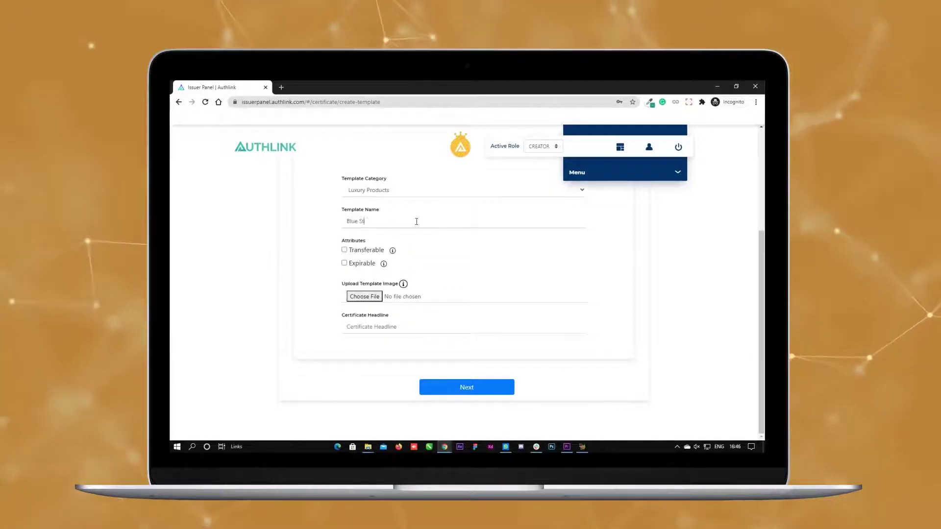
text(ain Watch)
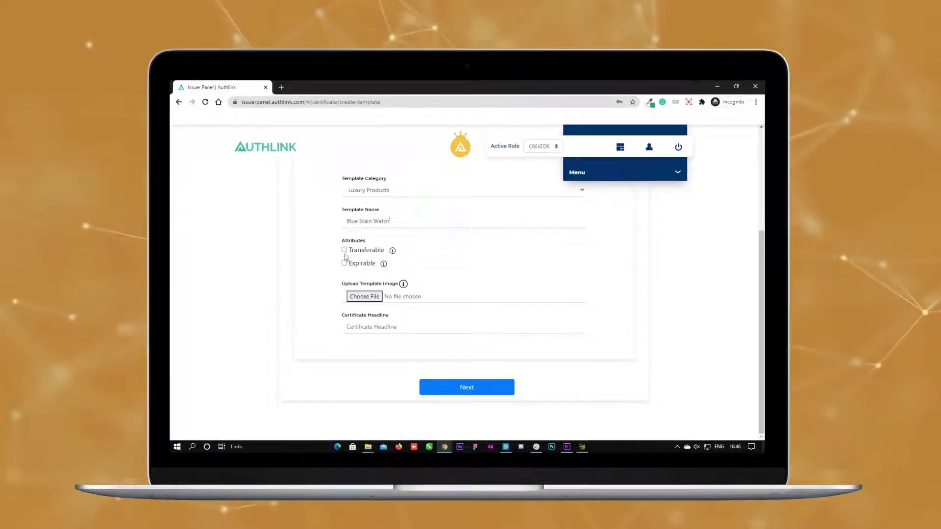
click(345, 264)
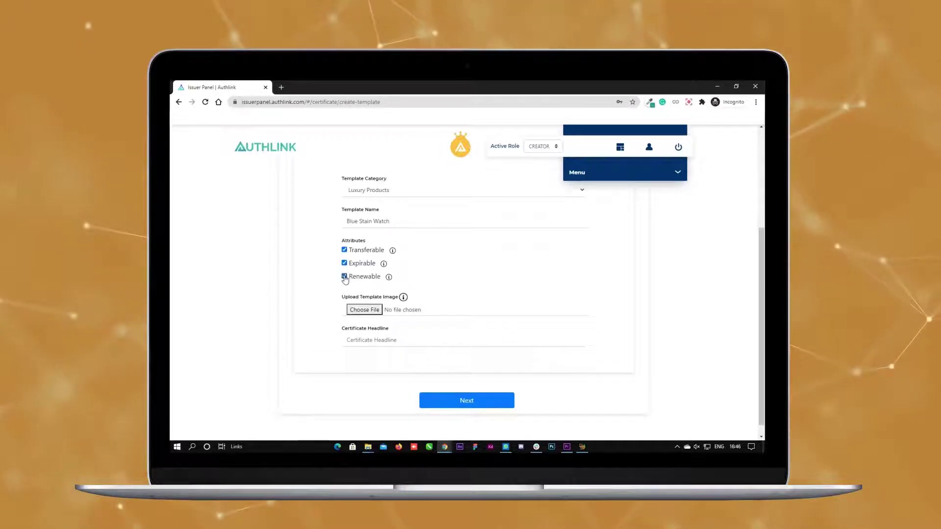
Step: Attach the Blue Stain Wrist Watch image and set the headline to Warranty Card
click(380, 310)
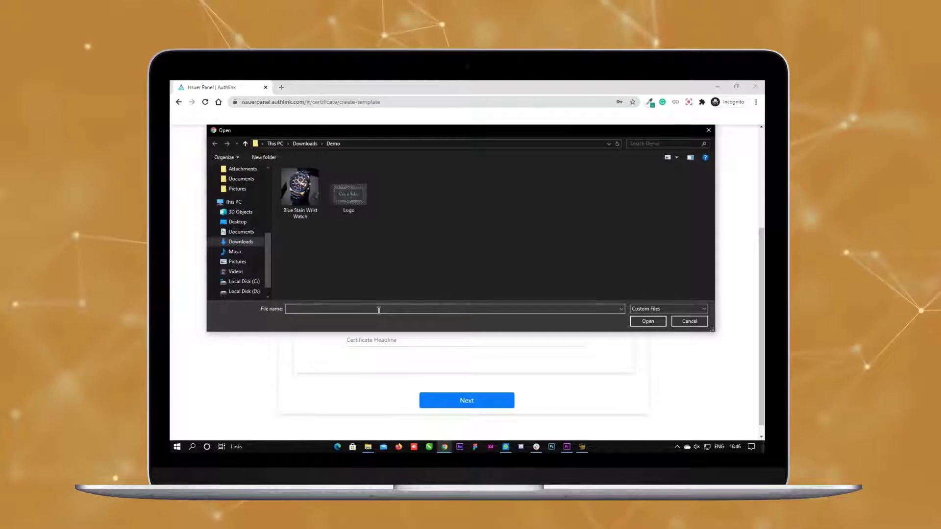
click(313, 199)
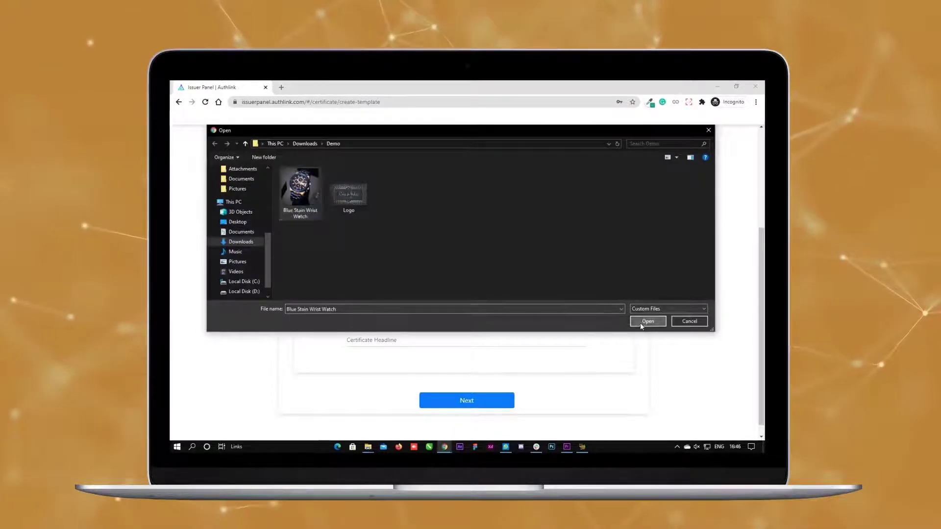
click(641, 322)
click(406, 342)
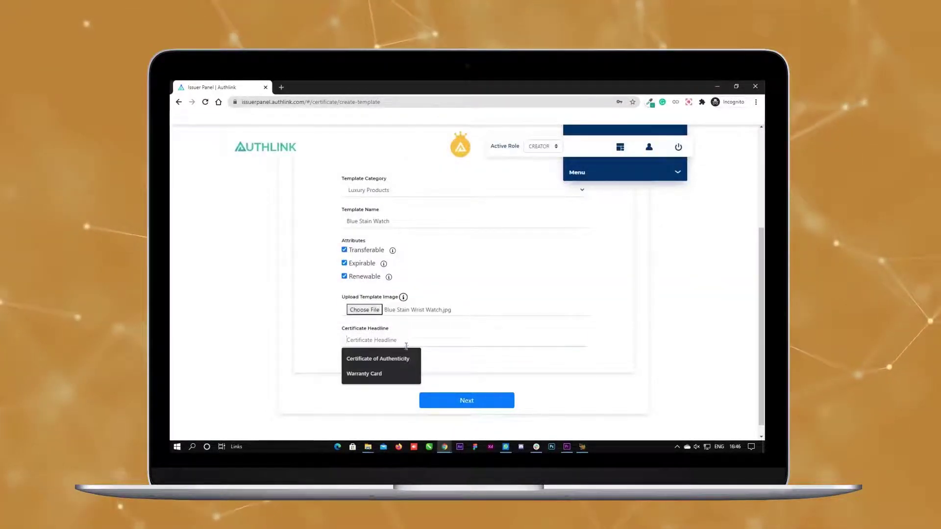
click(389, 374)
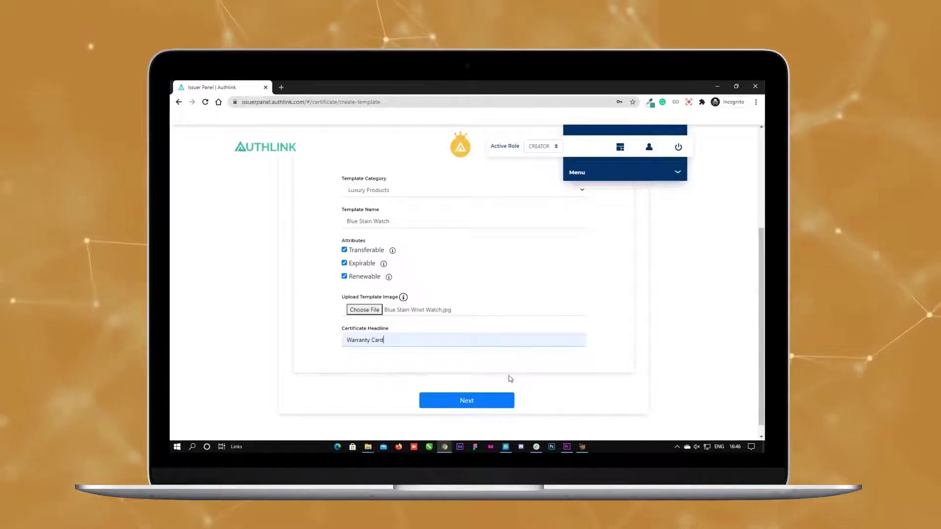
click(500, 400)
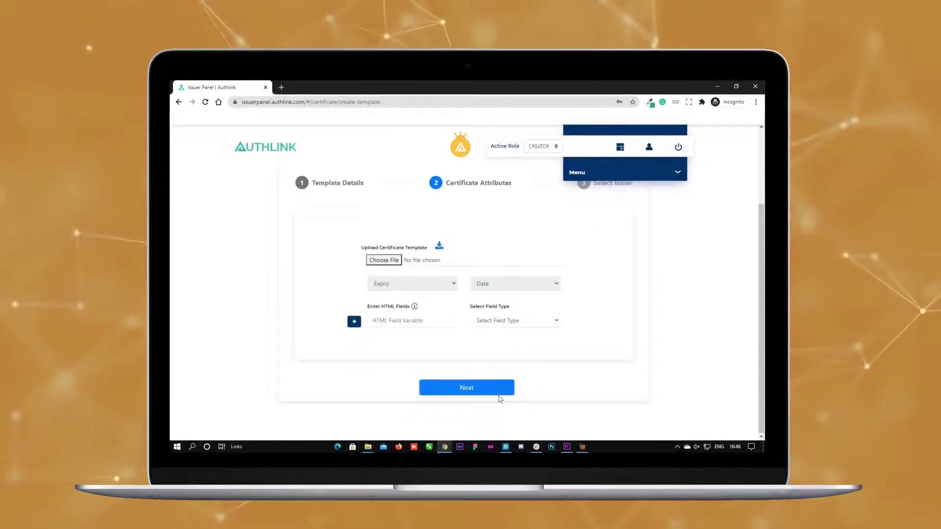
Step: Upload Watch.html as the certificate template file
click(383, 262)
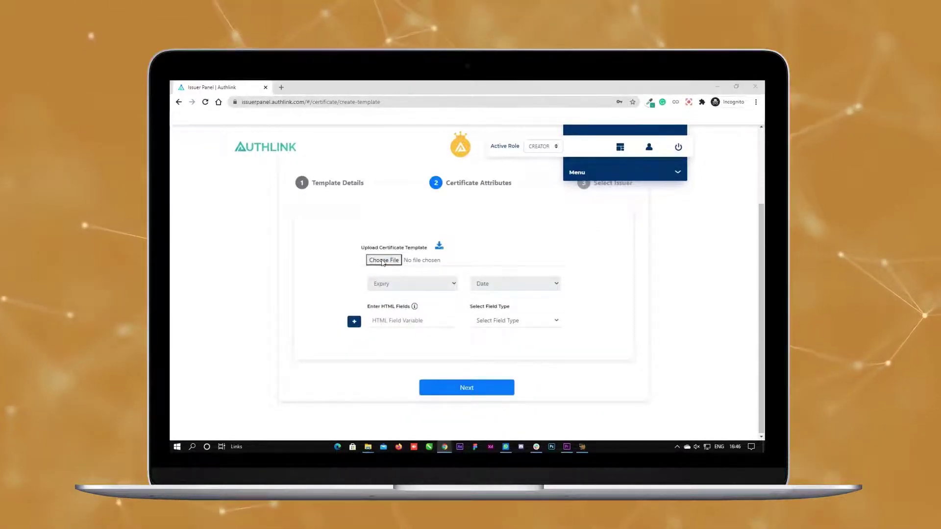
click(422, 182)
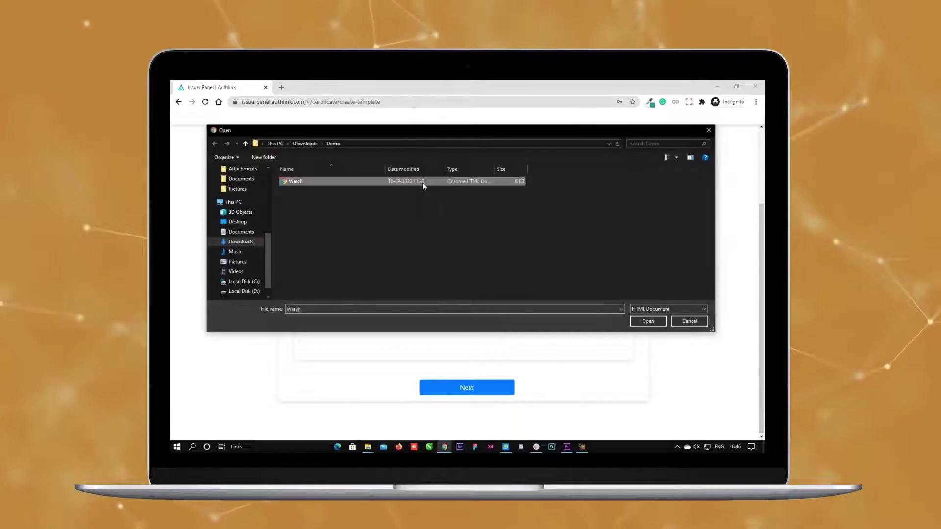
click(643, 322)
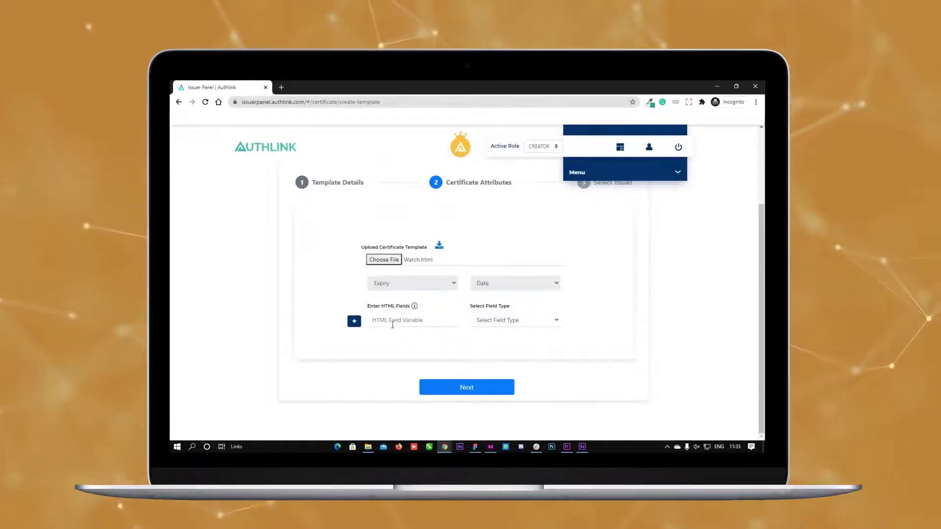
Step: Add three template fields named product, color and weight
click(393, 323)
text(product)
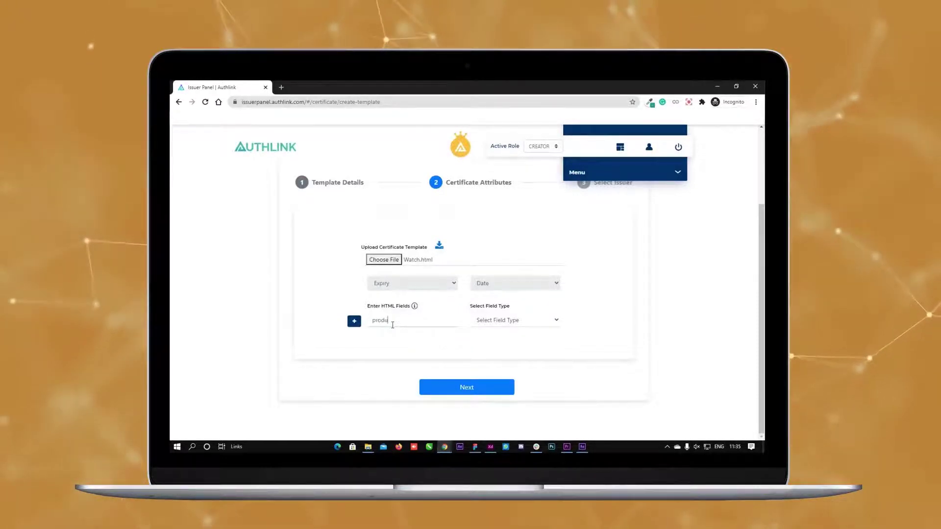
click(354, 322)
click(354, 322)
click(392, 356)
text(color)
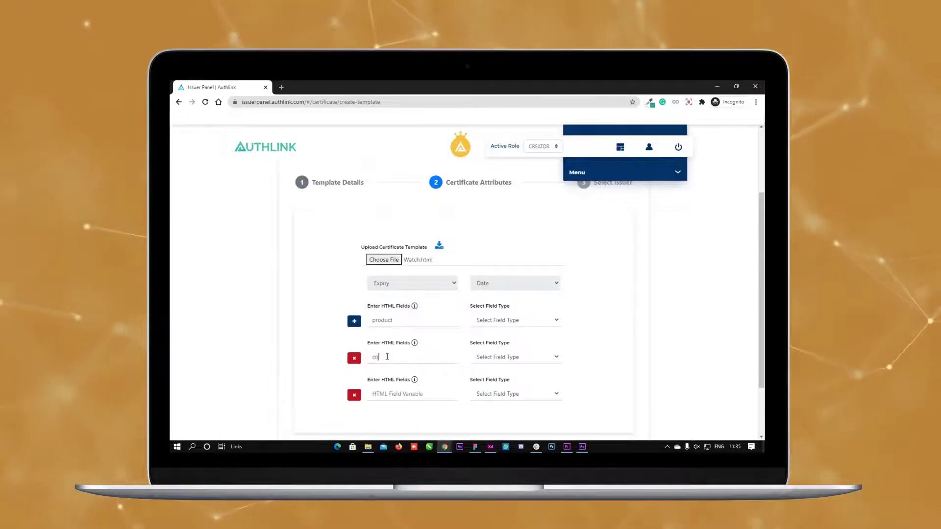
click(393, 393)
text(weight)
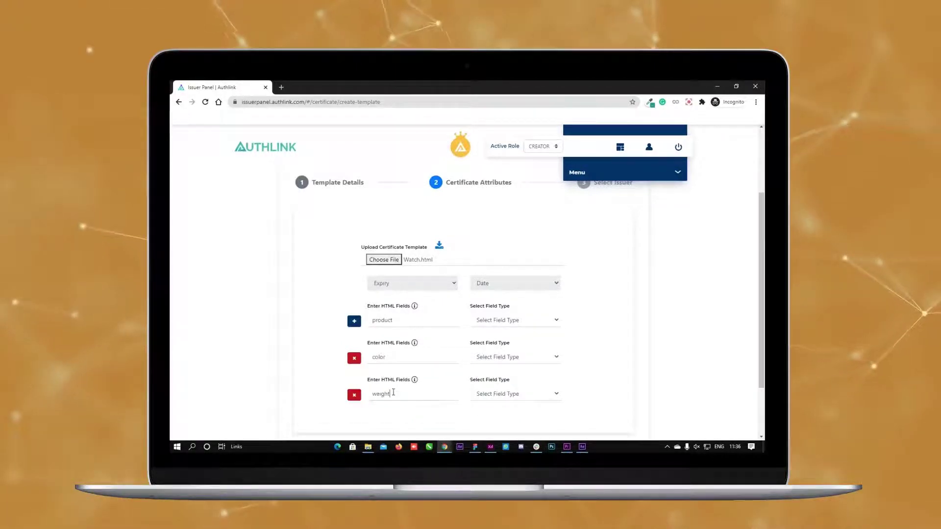
Step: Set the product, color and weight field types to String and proceed
click(500, 321)
click(485, 331)
click(514, 357)
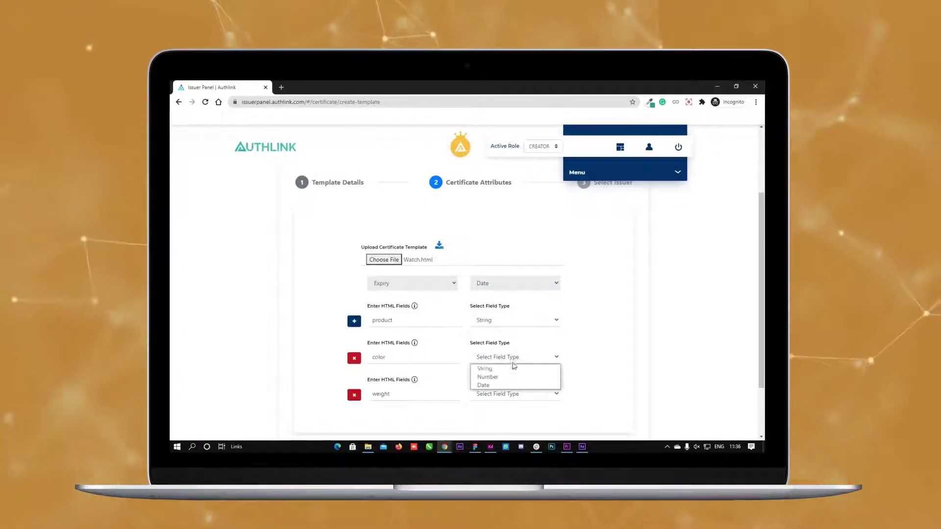
click(485, 369)
scroll(514, 363, down, 1)
click(514, 352)
click(514, 364)
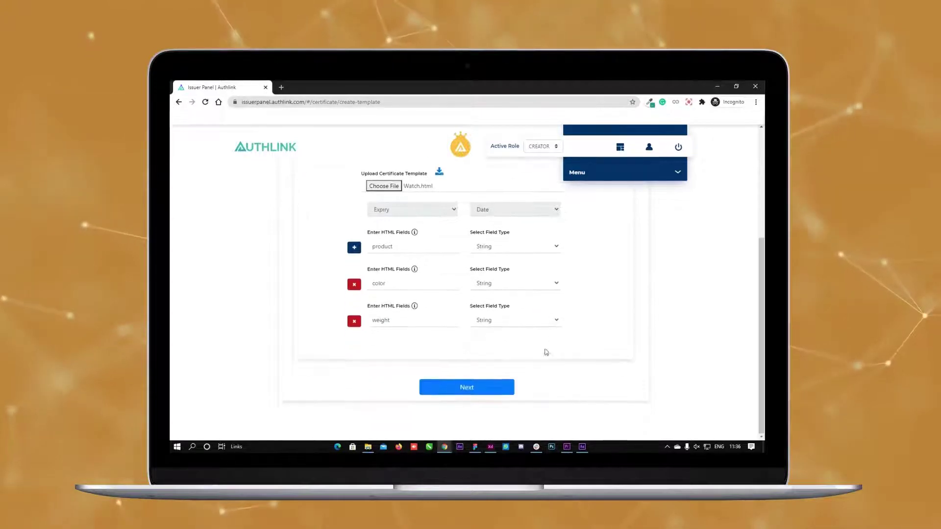
click(470, 387)
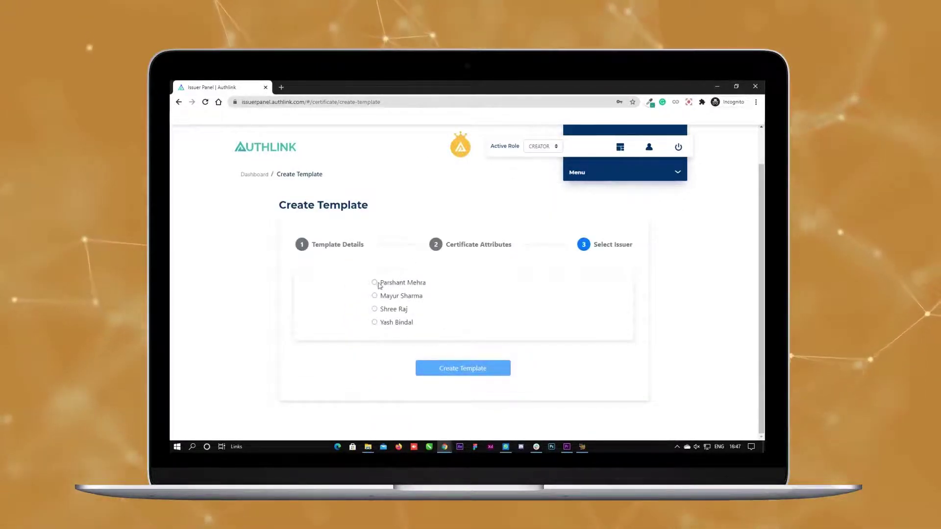
Step: Pick the first issuer and create the template, adding Blue Stain Watch (ID 114) as Pending
click(376, 283)
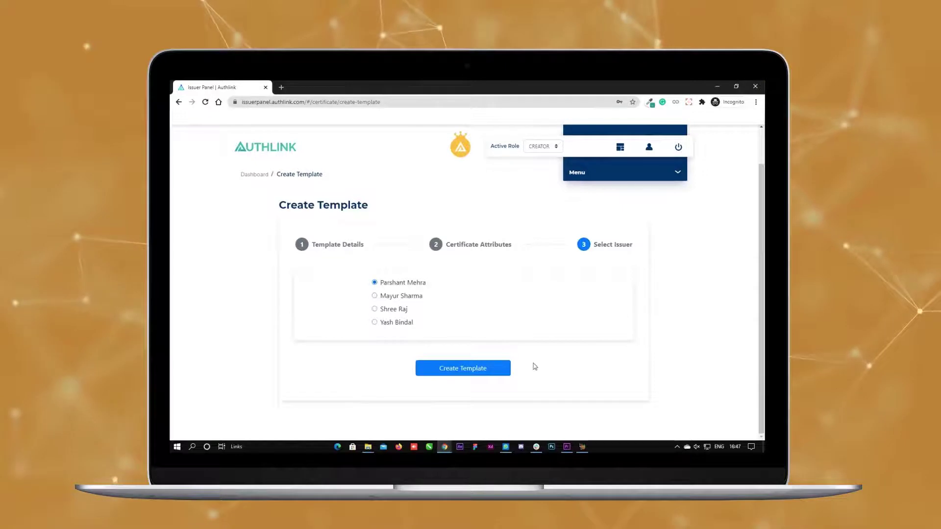
click(476, 369)
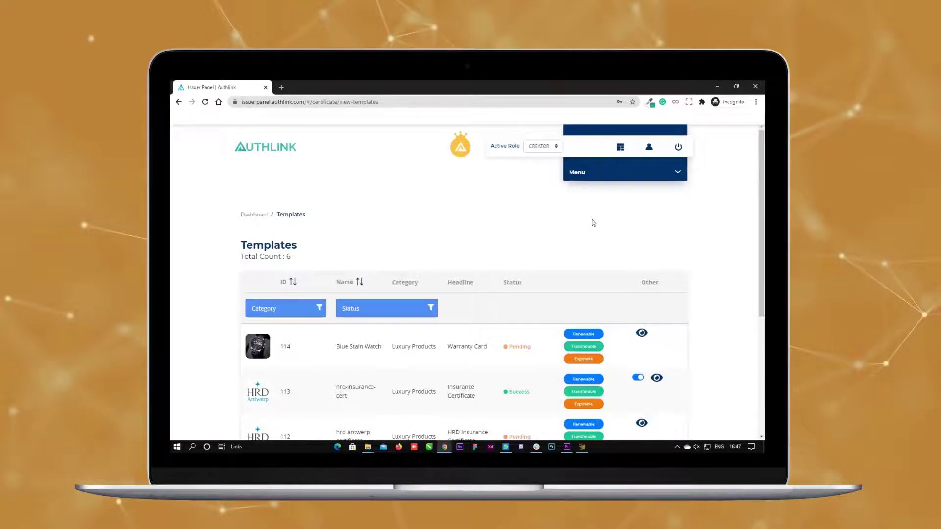
Step: Change the active role to ISSUER, confirm, and list the templates awaiting issue
click(552, 147)
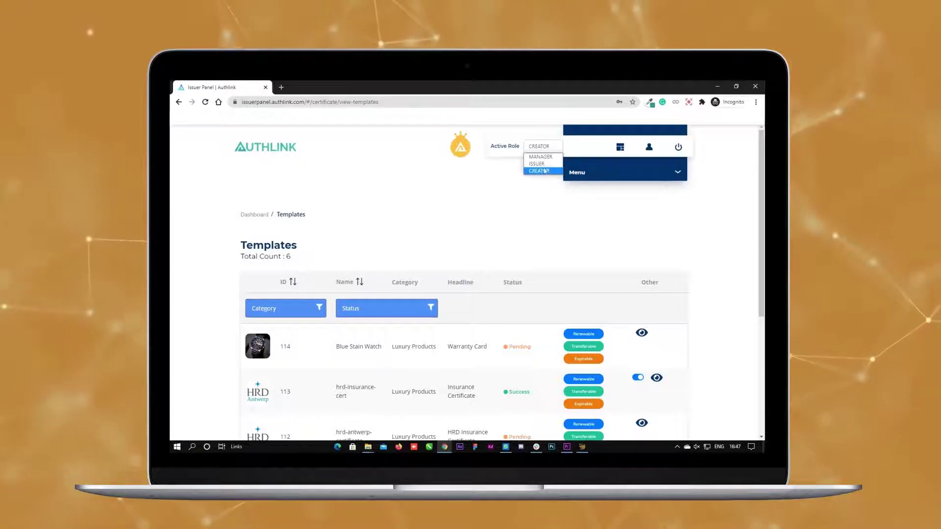
click(543, 165)
click(478, 334)
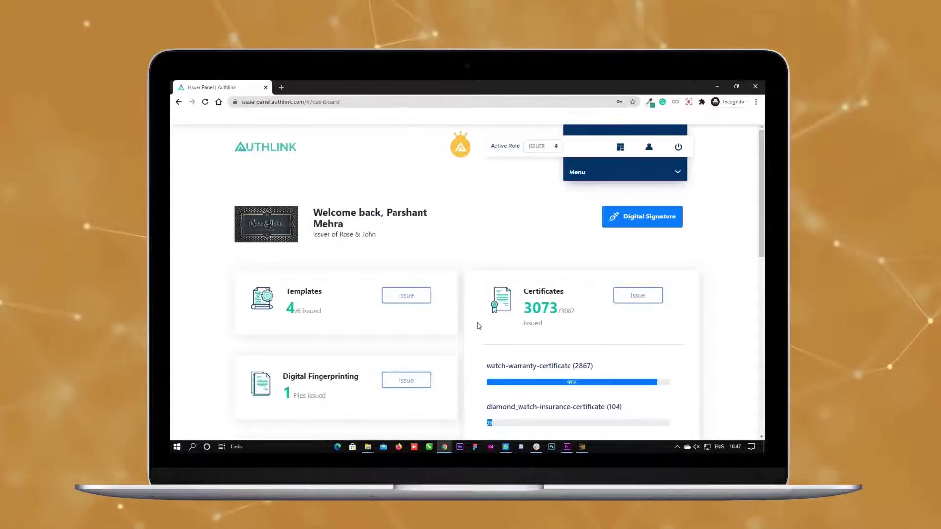
click(420, 302)
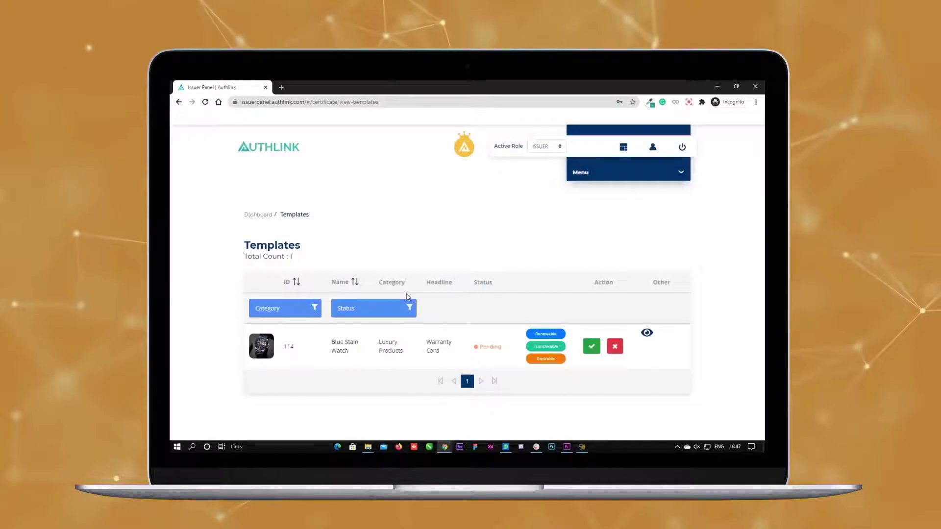
Step: Approve template 114 by entering the issuer passphrase and the account password
click(592, 346)
click(461, 278)
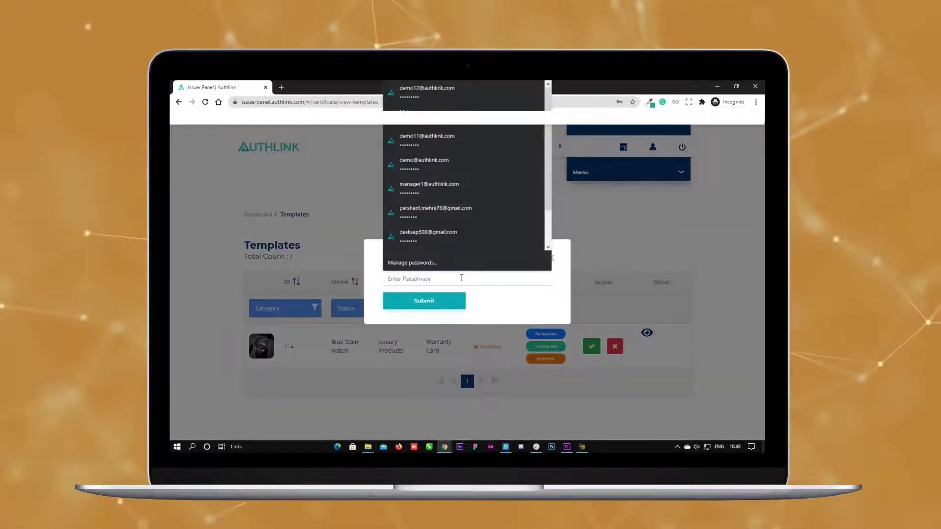
text(••••••••••)
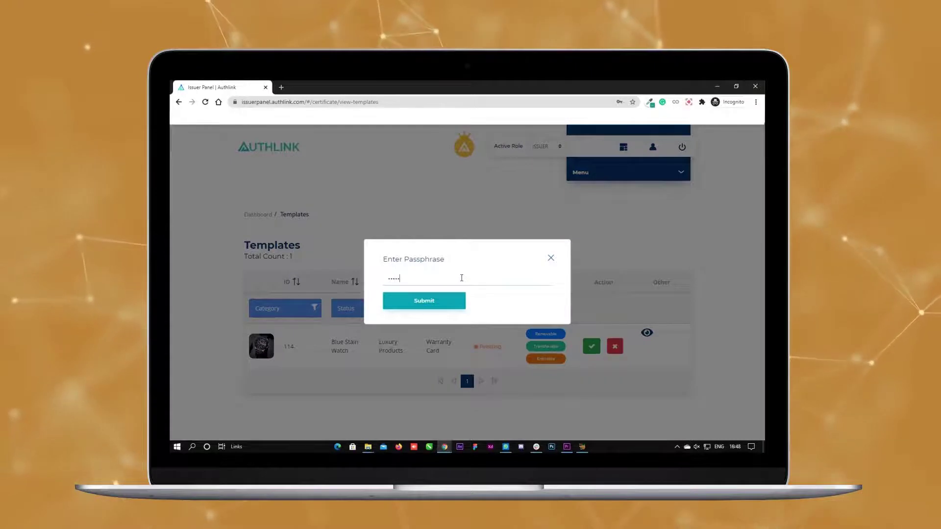
click(461, 278)
text(**********)
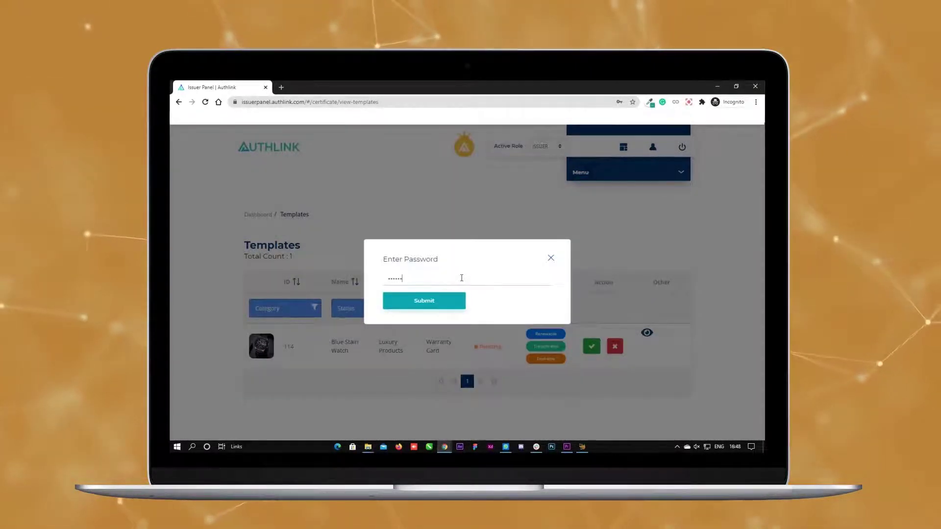
key(Return)
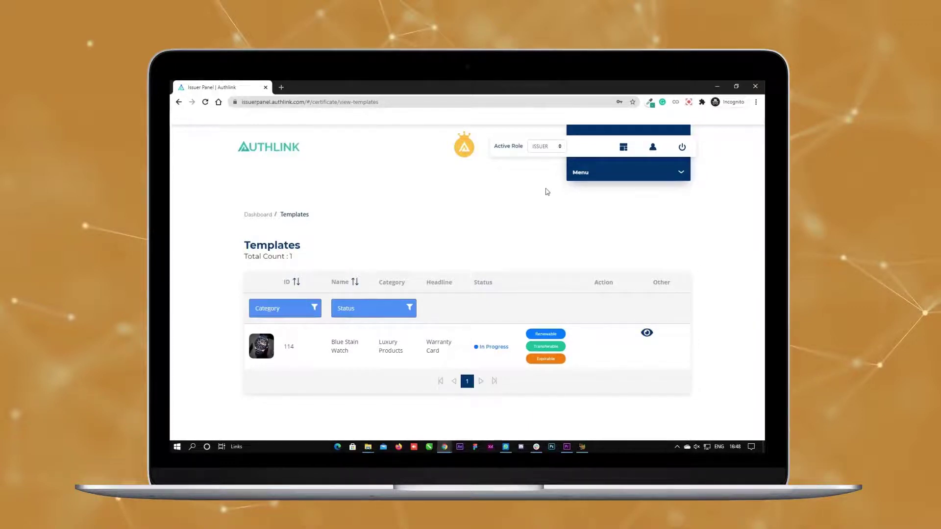
click(546, 146)
Step: Switch to the CREATOR role and start new certificates from the Blue Stain Watch template
click(536, 174)
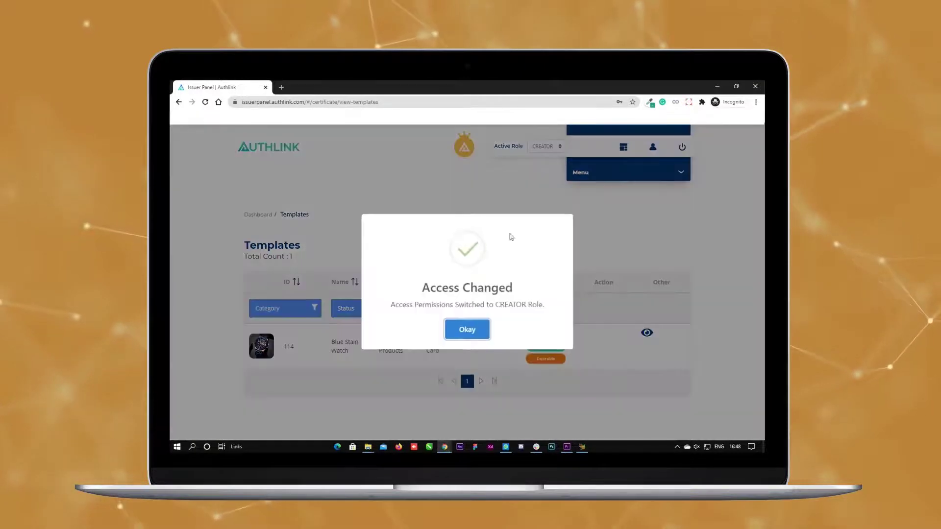
click(465, 330)
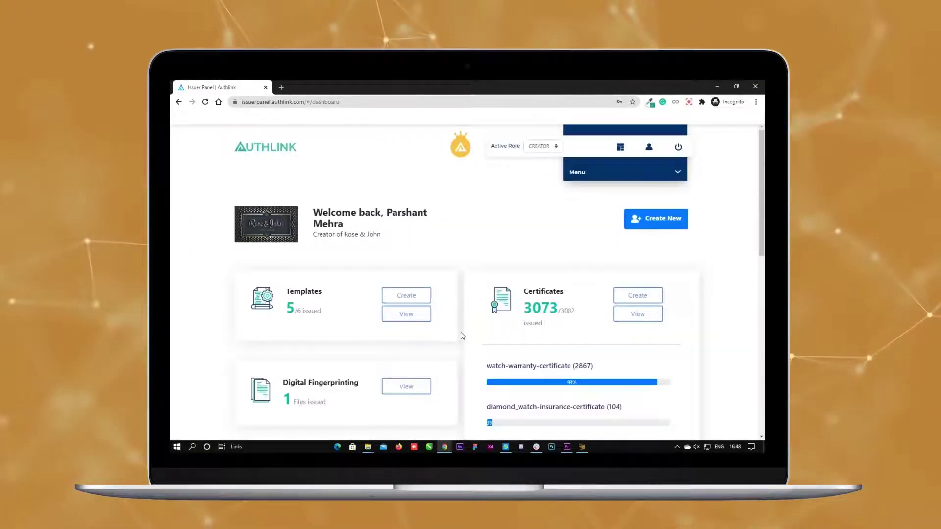
click(643, 301)
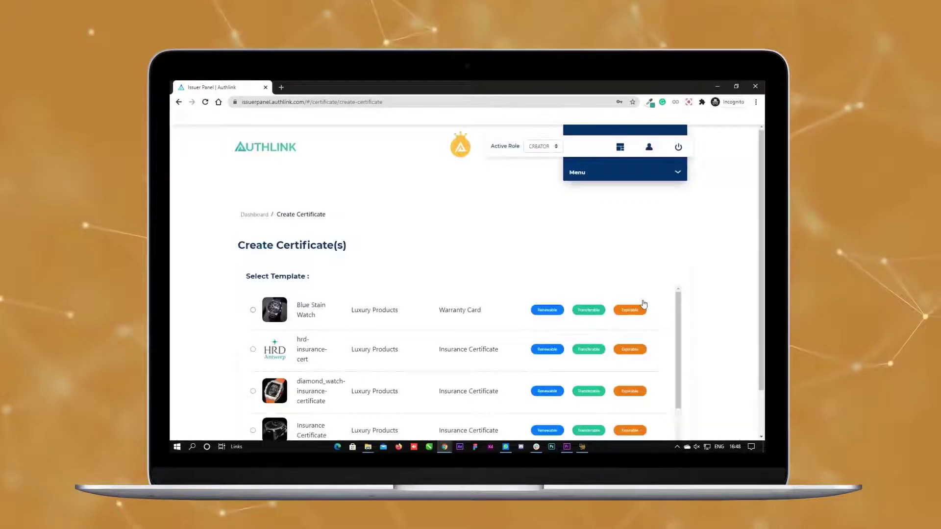
click(253, 310)
Step: Bulk-register certificates from Certificate.csv and confirm creating all of them
scroll(637, 346, down, 1)
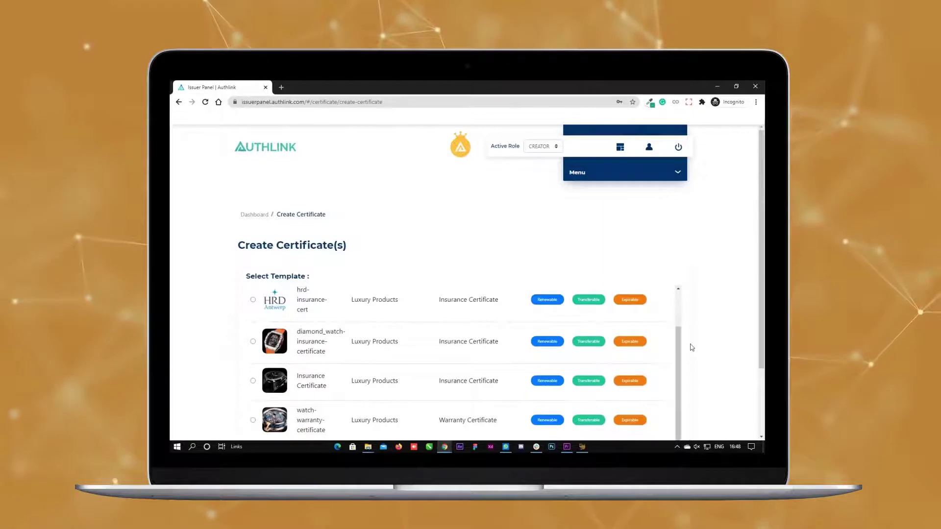
scroll(691, 347, down, 3)
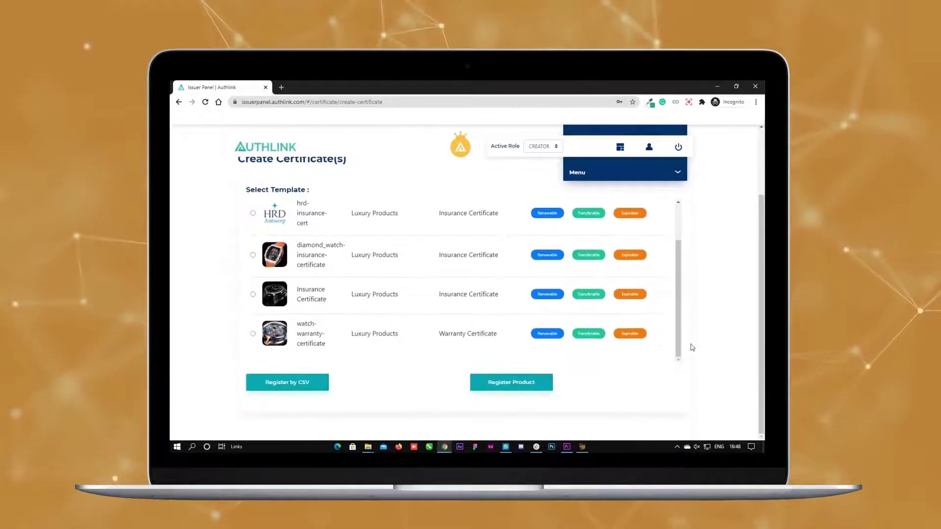
click(306, 384)
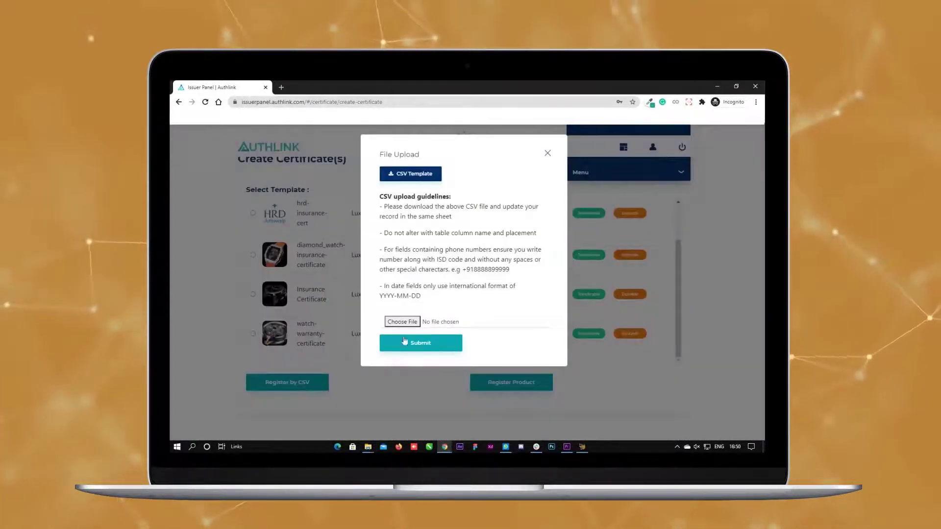
click(405, 323)
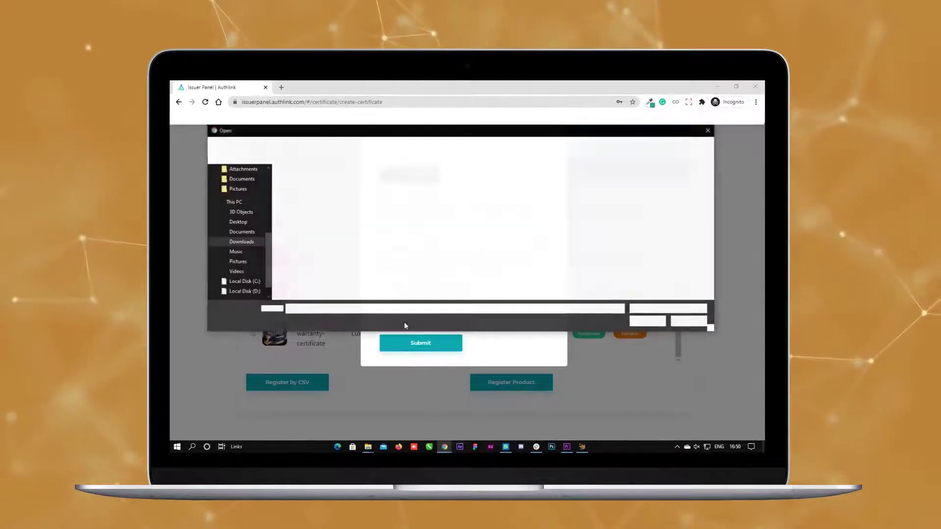
click(329, 192)
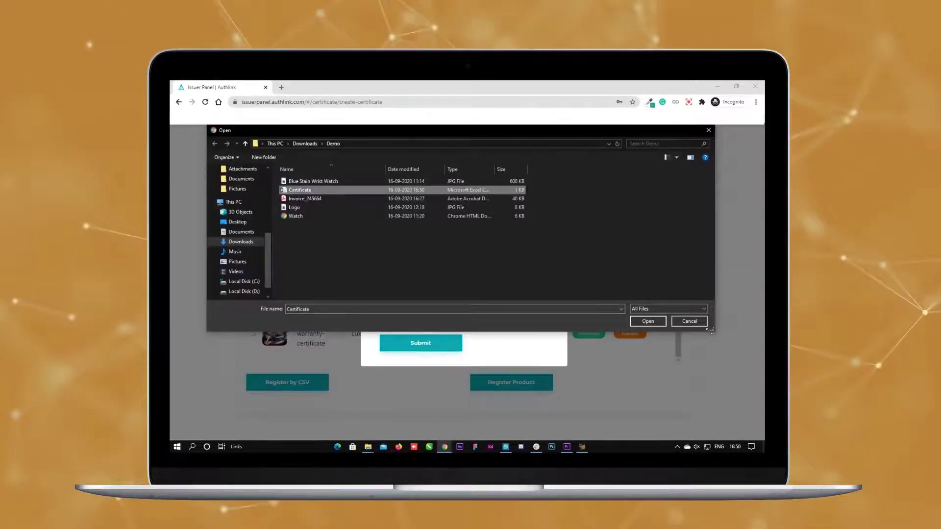
click(659, 322)
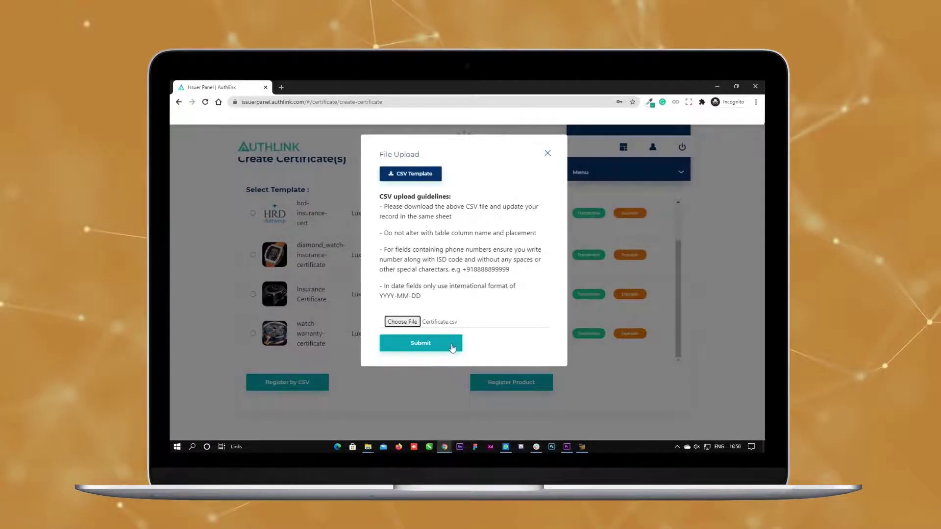
click(451, 345)
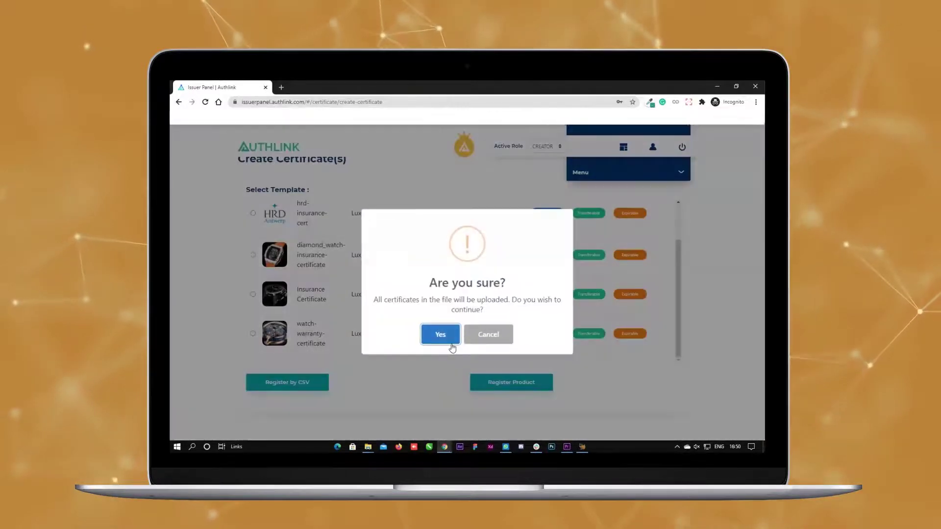
click(451, 345)
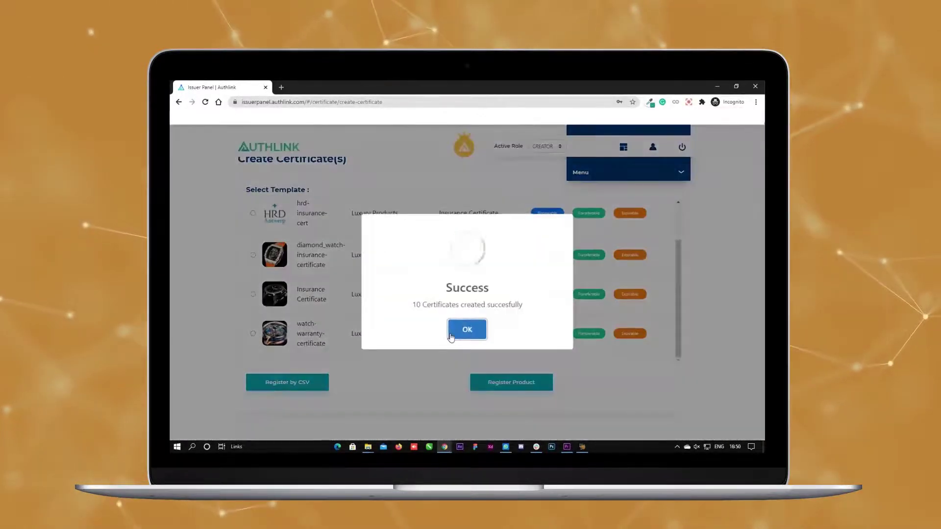
click(452, 335)
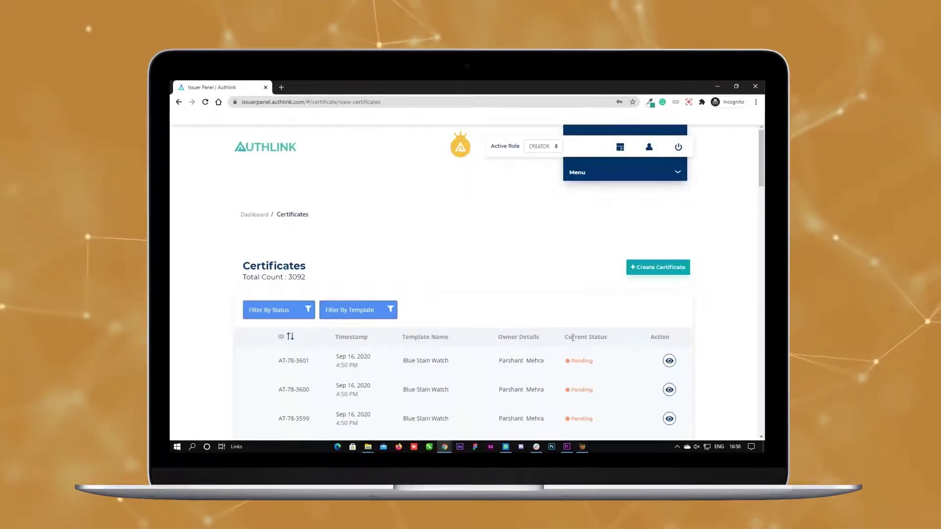
Step: Scroll the certificate list to review the new Pending Blue Stain Watch certificates
scroll(573, 338, down, 2)
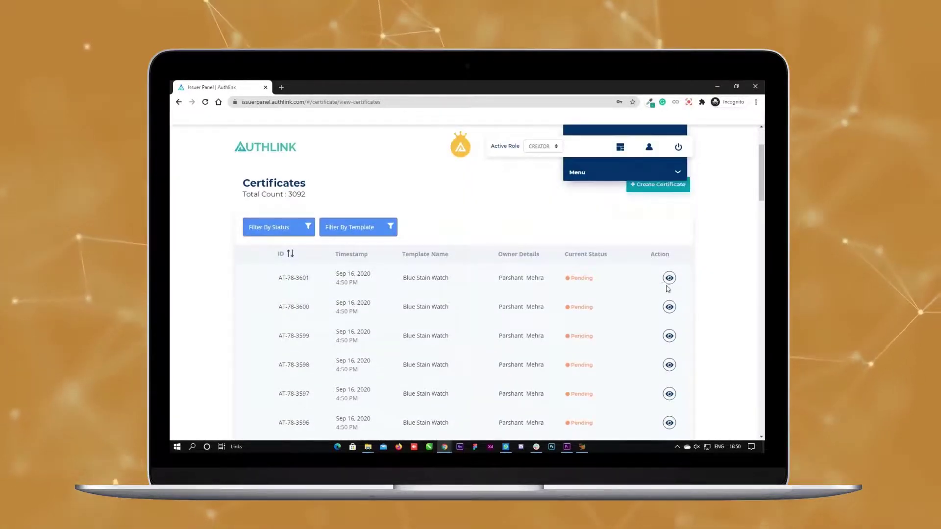
scroll(571, 287, down, 2)
scroll(572, 287, up, 2)
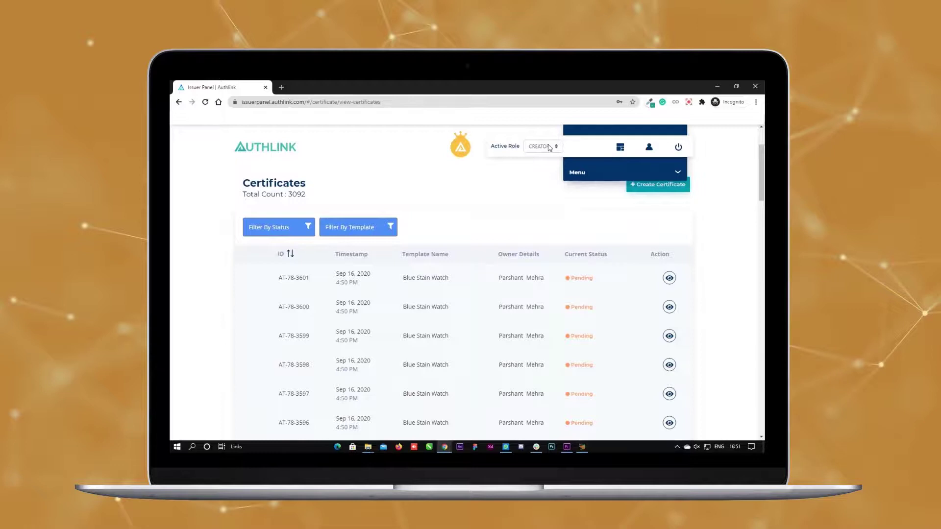
Step: Switch the active role to ISSUER and open the certificates awaiting issue
click(552, 150)
click(543, 169)
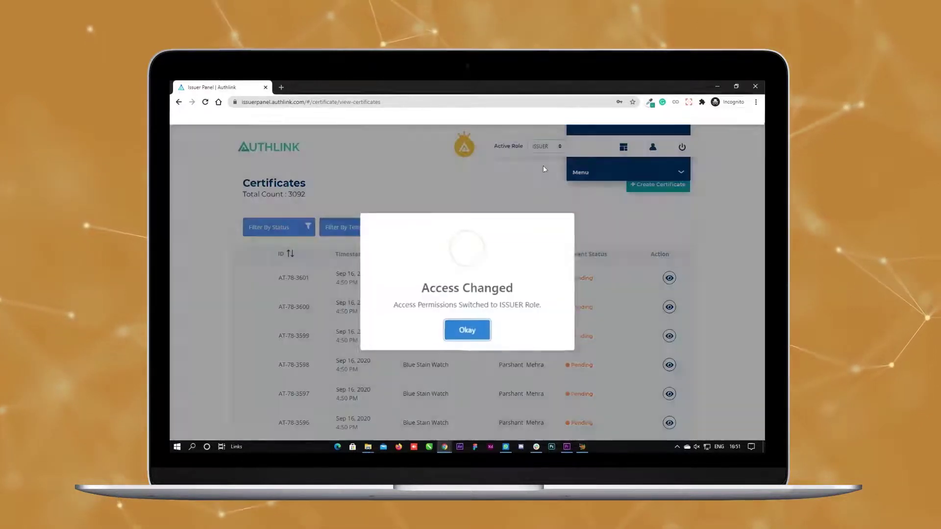
click(481, 330)
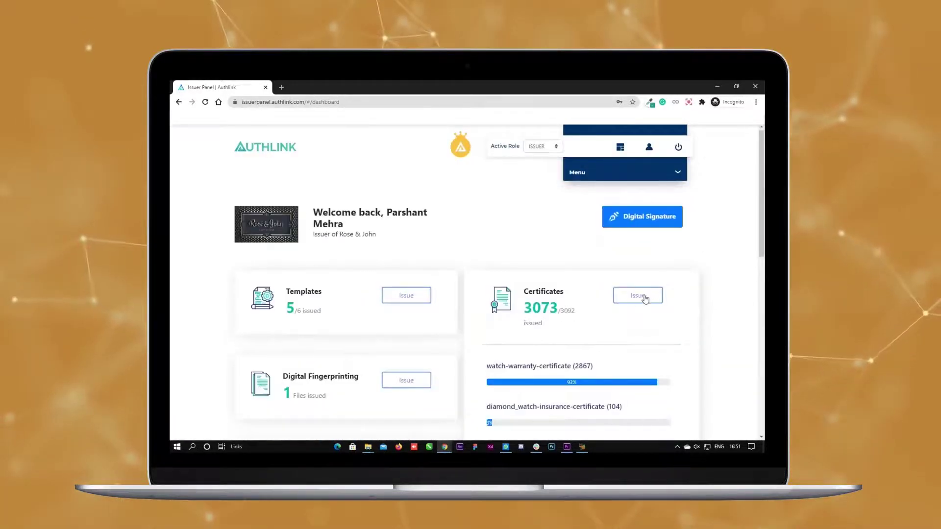
click(637, 295)
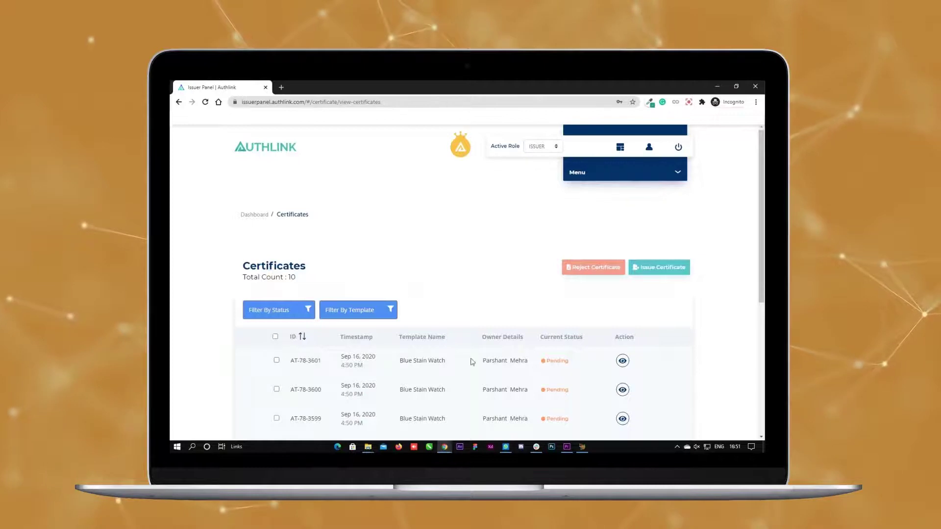
Step: Issue certificate AT-78-3601, authorising it with the passphrase
click(276, 361)
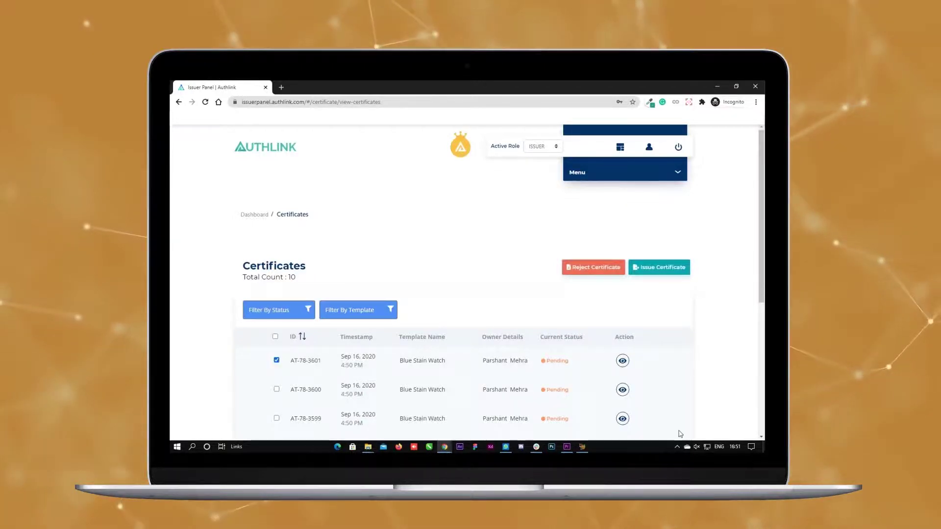
click(656, 268)
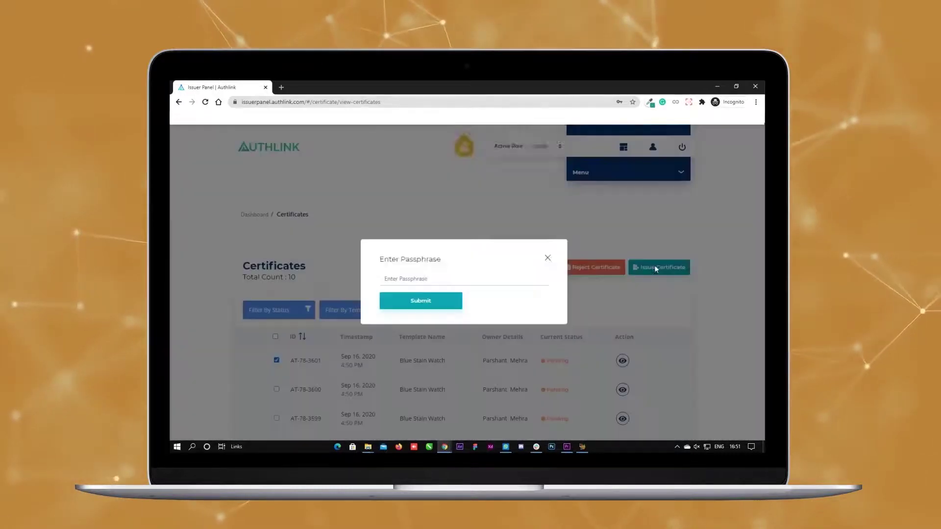
click(459, 277)
text(•)
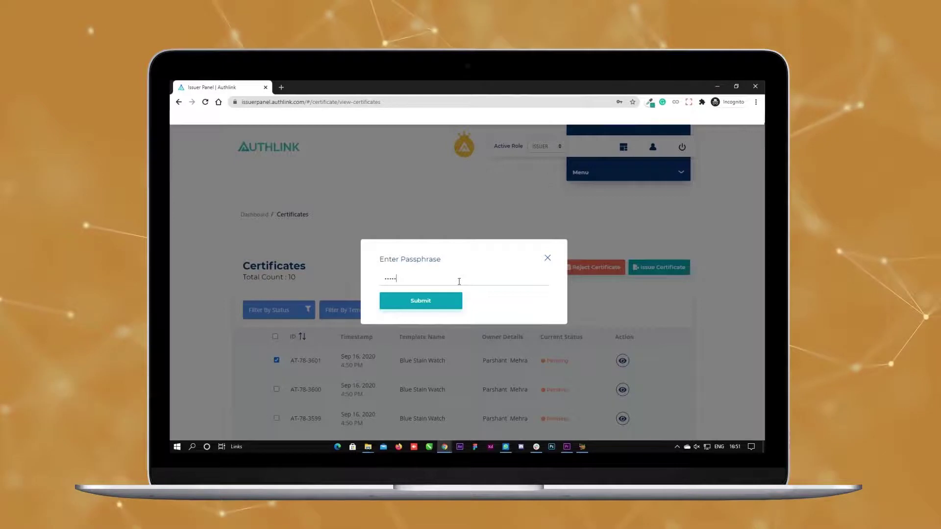
text(•••••••)
click(459, 300)
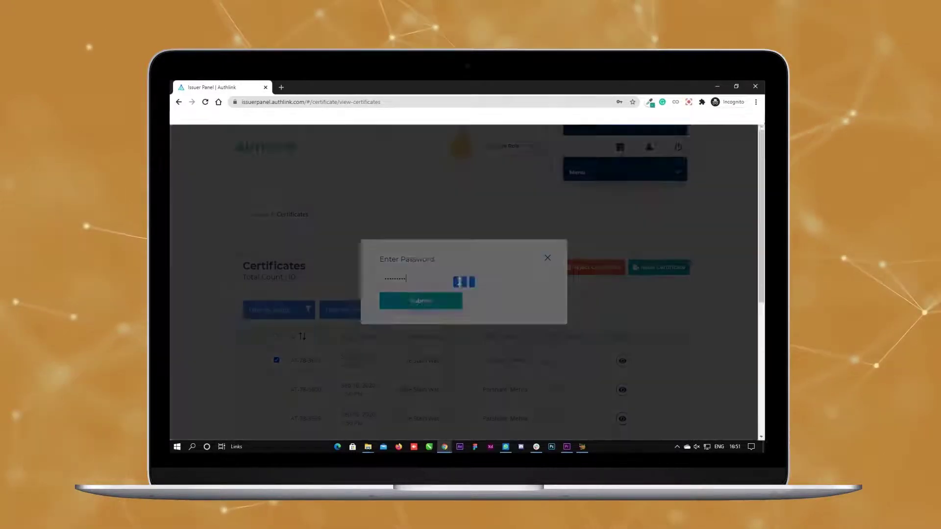
Step: Review AT-78-3601's Warranty Card PDF, then close it and return to the list
click(459, 330)
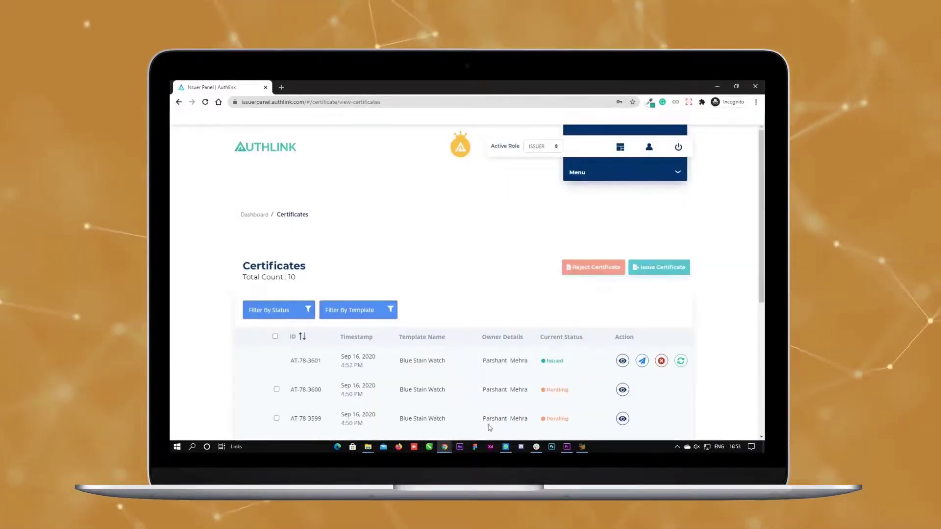
click(623, 362)
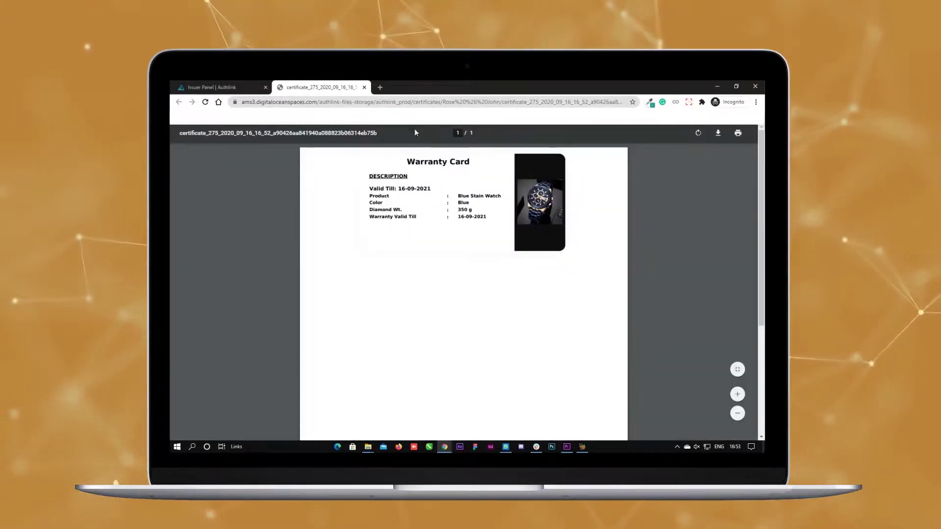
key(ctrl+w)
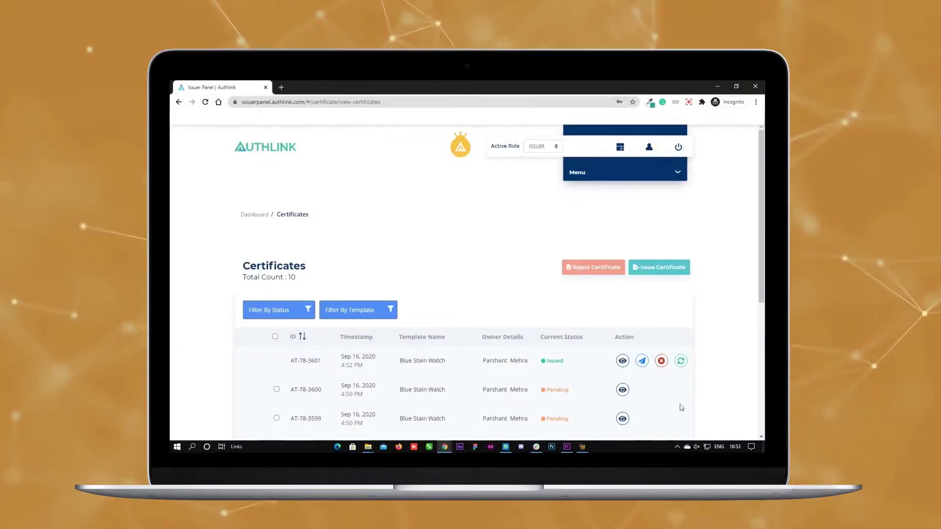
click(641, 362)
click(406, 327)
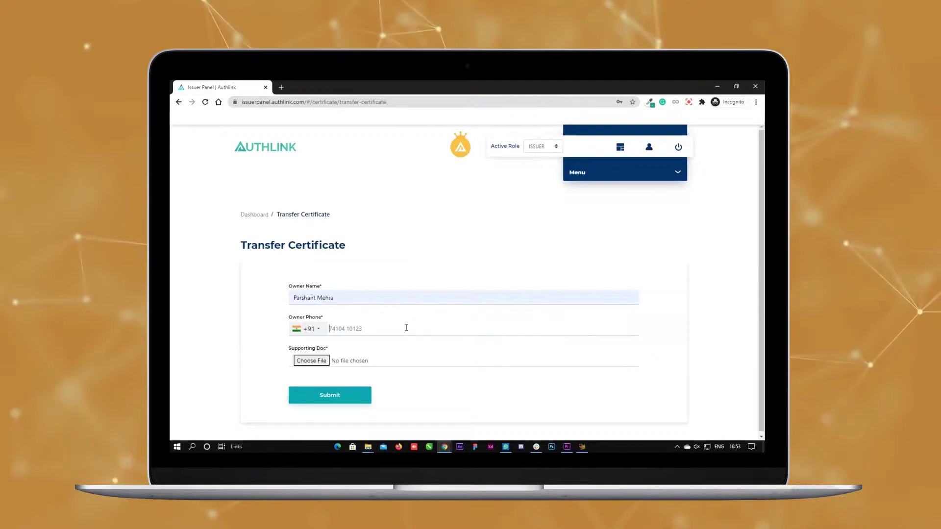
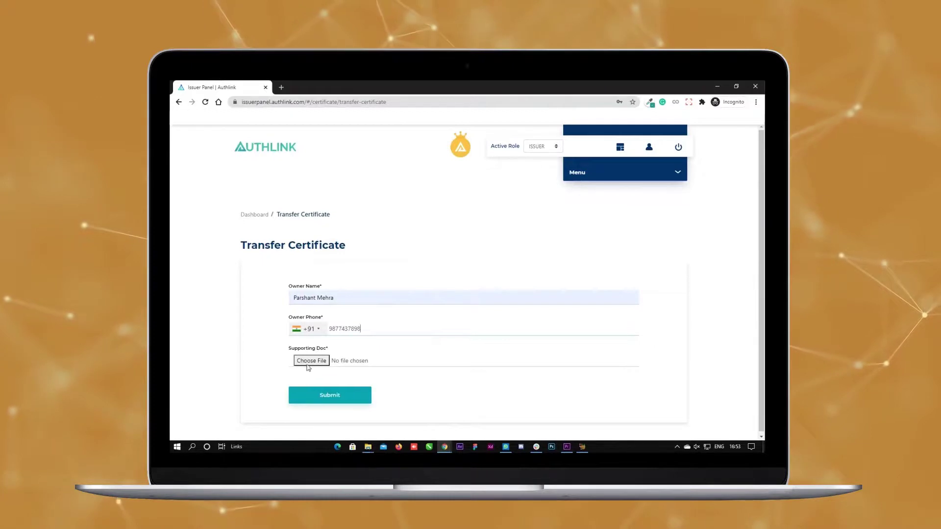
click(308, 362)
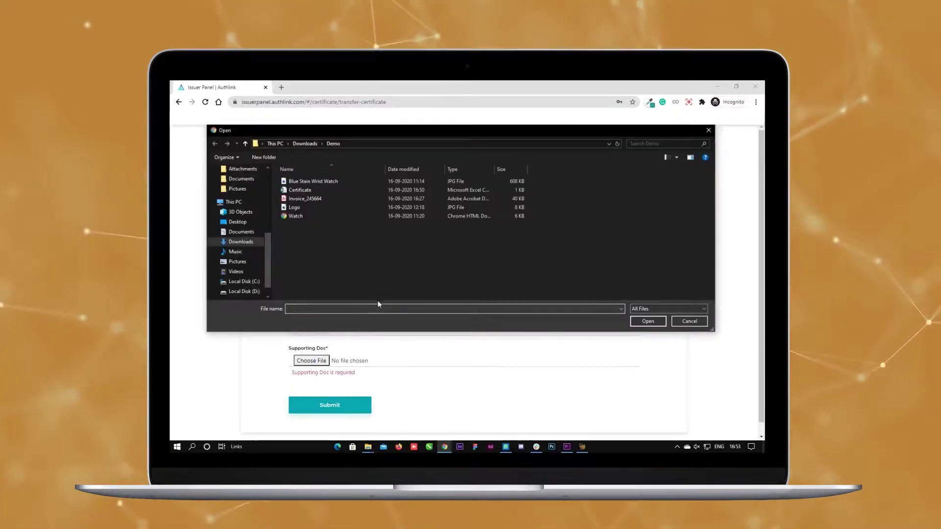
click(309, 191)
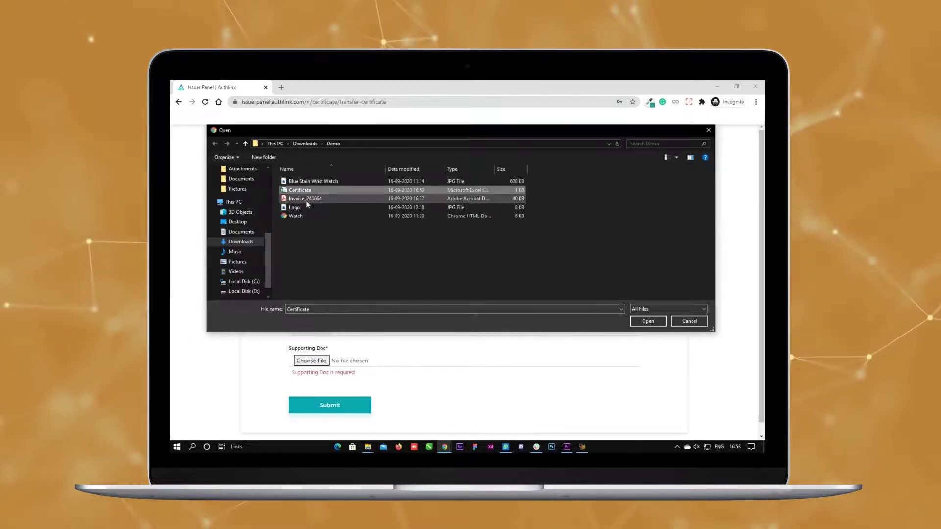
click(306, 200)
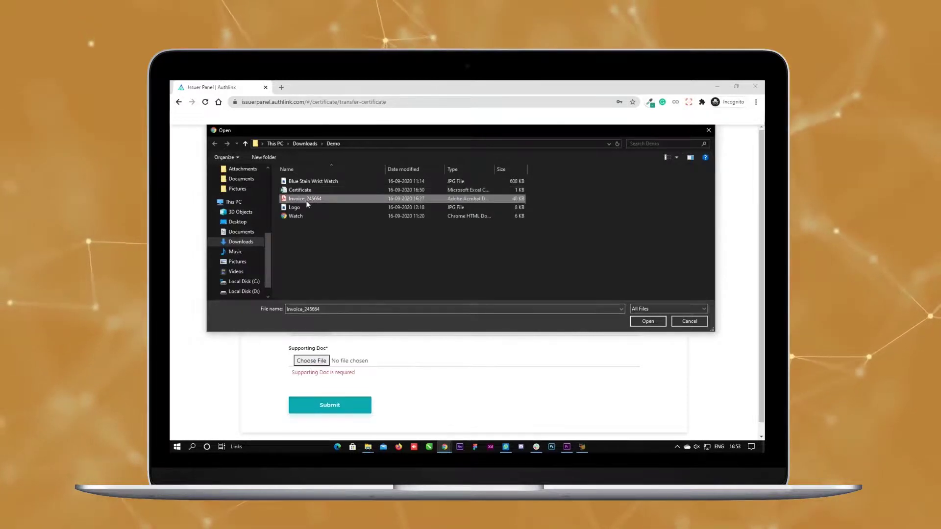
click(645, 326)
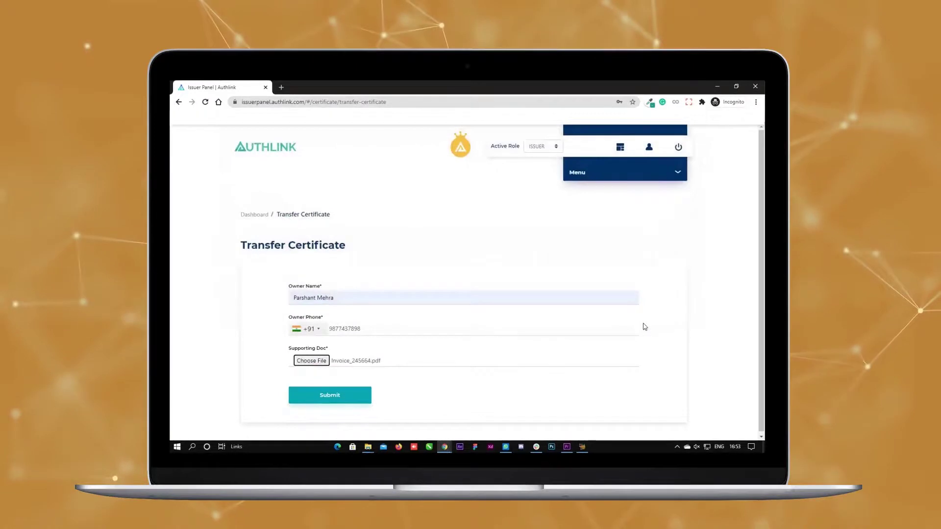
Step: Submit the transfer and confirm it with the account password
click(348, 401)
click(402, 281)
text(•)
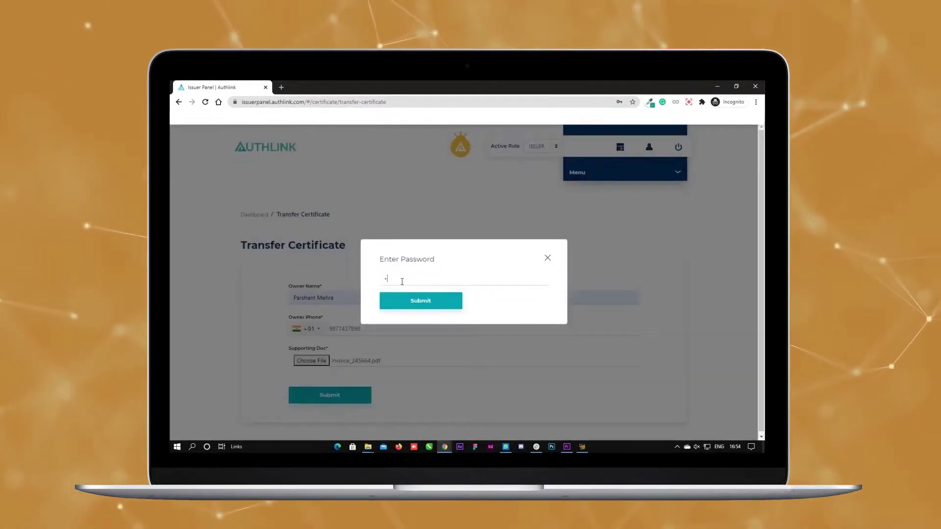
text(•••••••••)
key(Return)
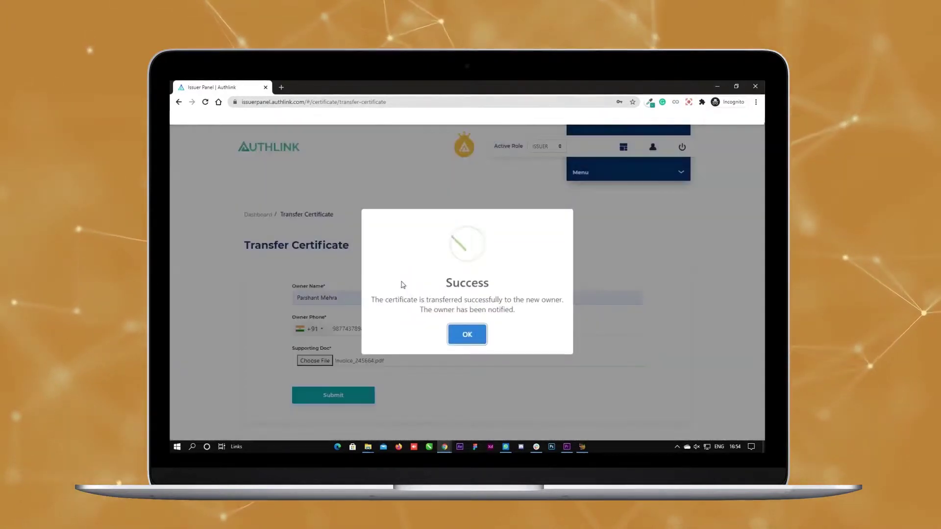
click(467, 335)
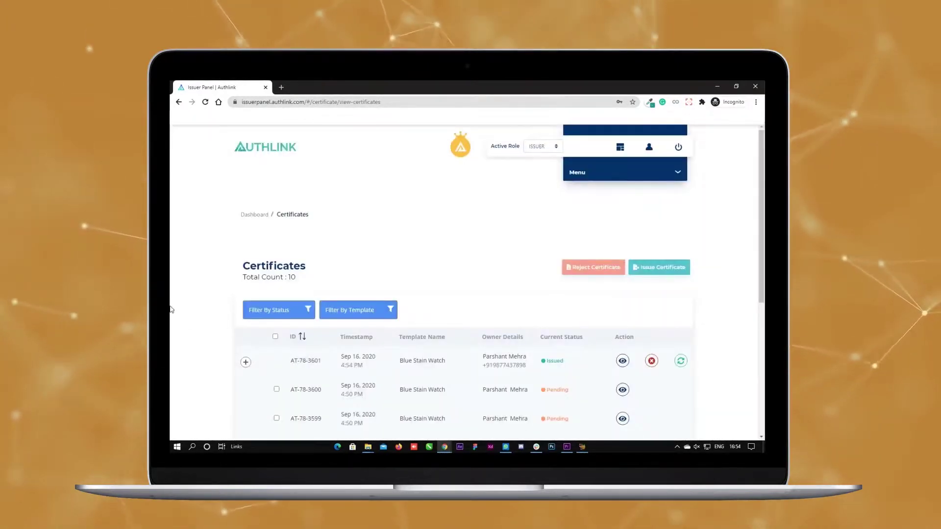
Step: Set a renewal expiry of 21 September 2023 for certificate AT-78-3601
click(245, 362)
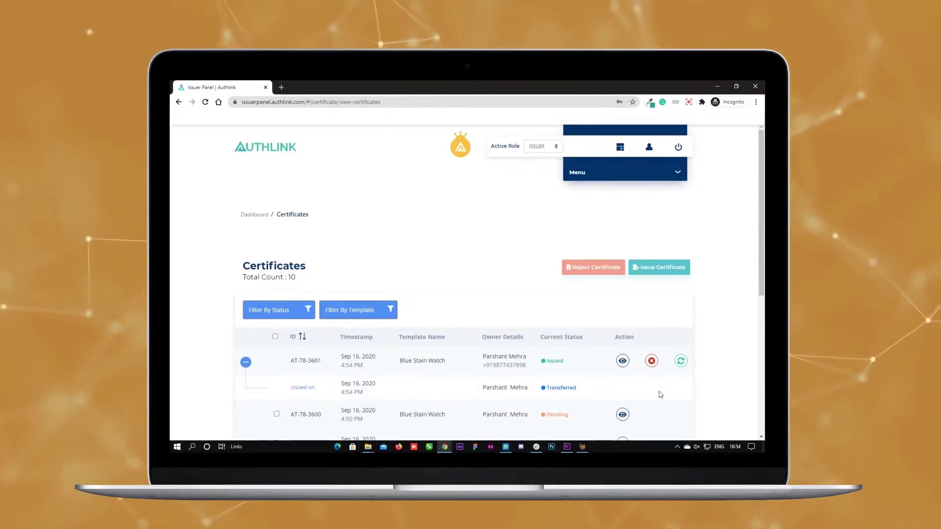
click(681, 368)
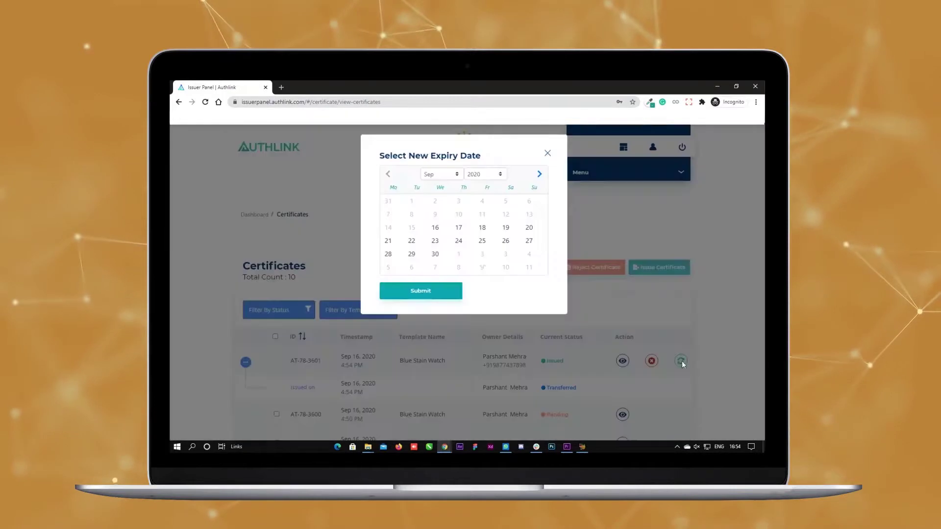
click(498, 174)
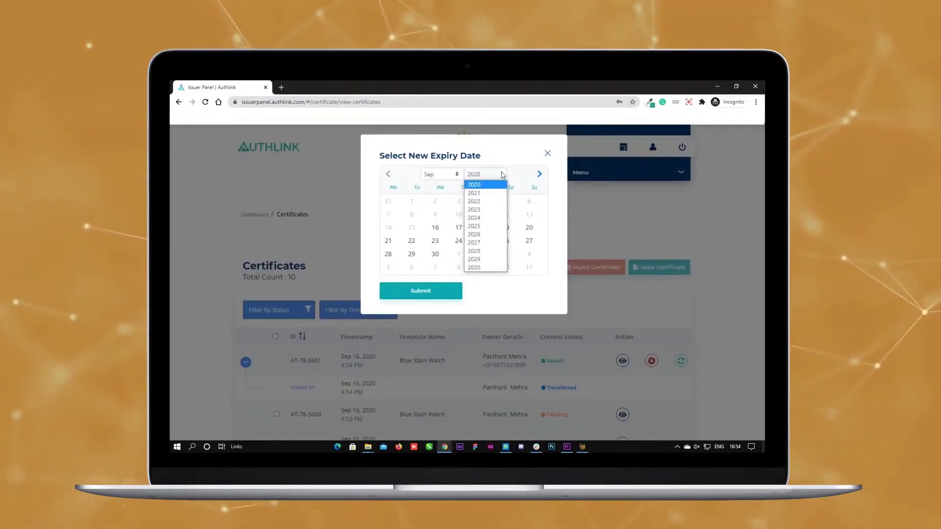
click(485, 210)
click(458, 241)
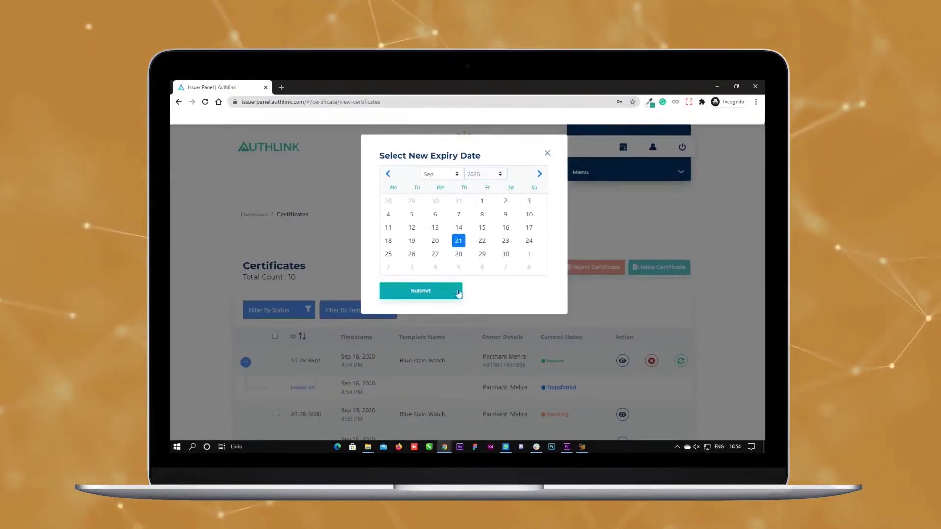
click(445, 294)
Step: Confirm the renewal with the passphrase and the account password
click(452, 285)
text(••••••••)
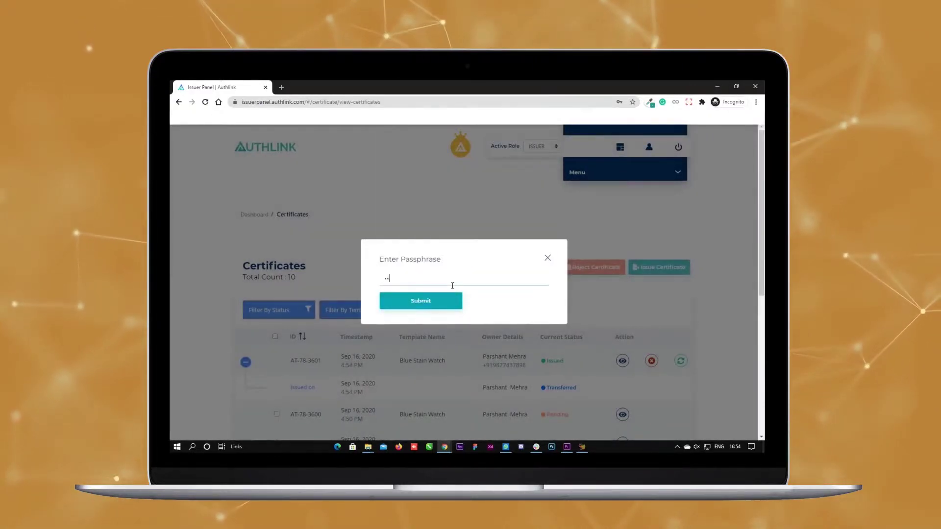
key(Return)
click(456, 276)
text(••••••••)
key(Return)
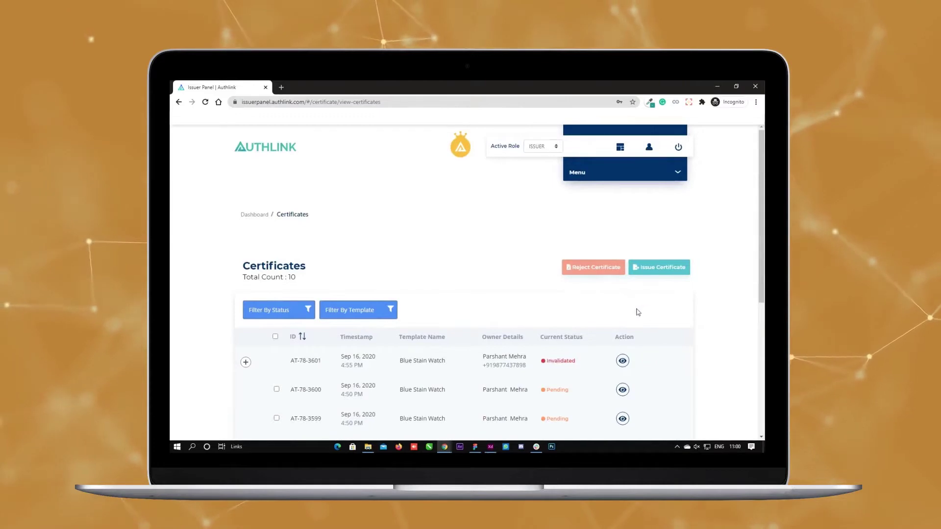
Step: Switch the active role to MANAGER and view all certificates
click(545, 147)
click(541, 163)
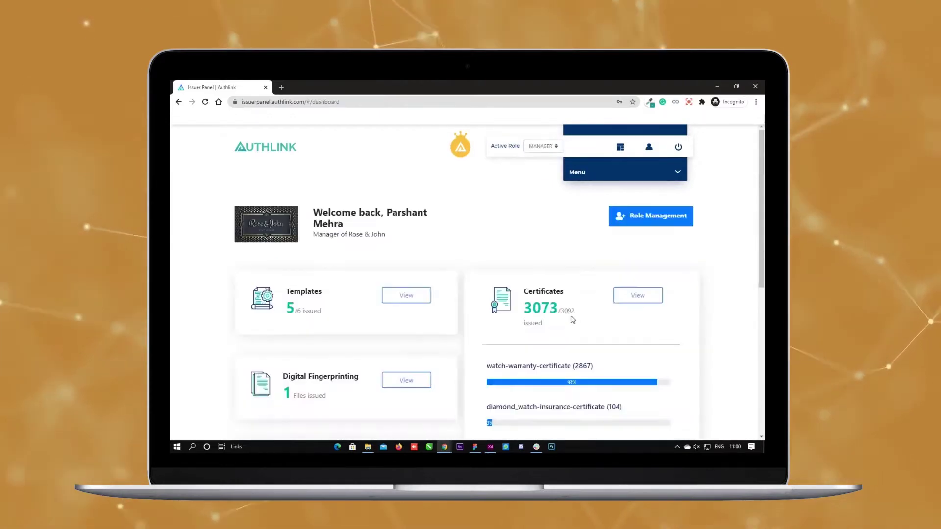
click(631, 297)
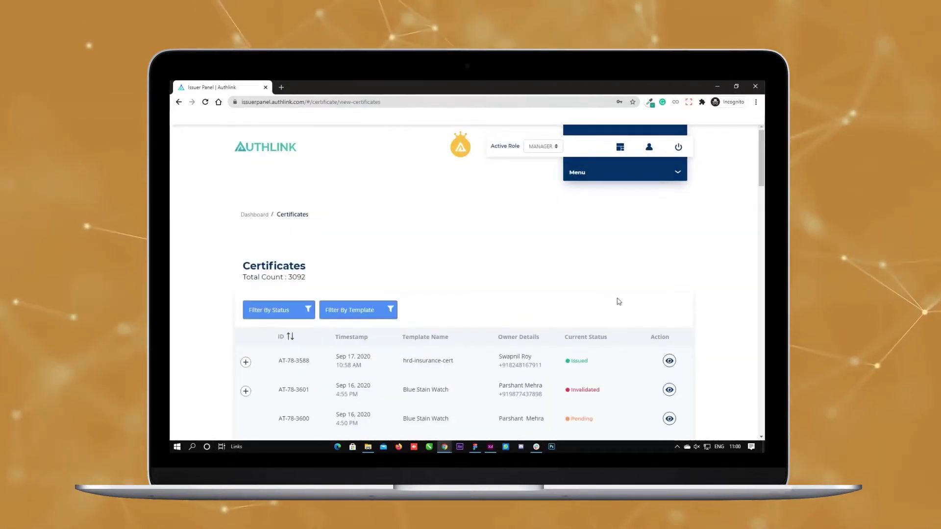
Step: Filter to Issued hrd-insurance-cert certificates, then confirm ending the session
click(286, 311)
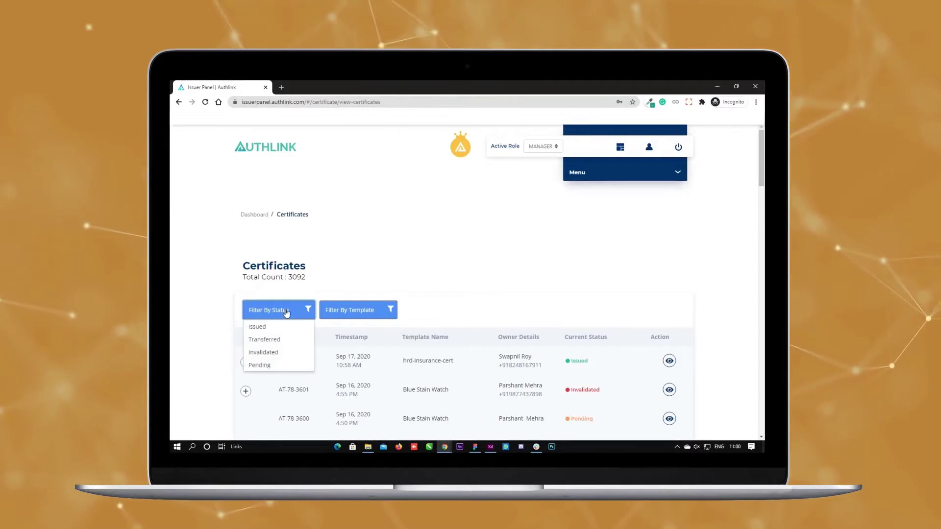
click(259, 327)
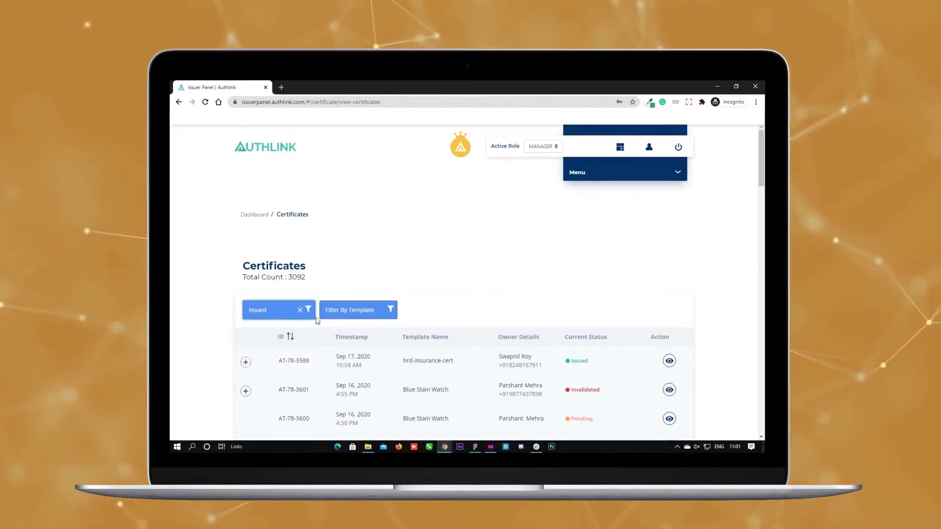
click(347, 315)
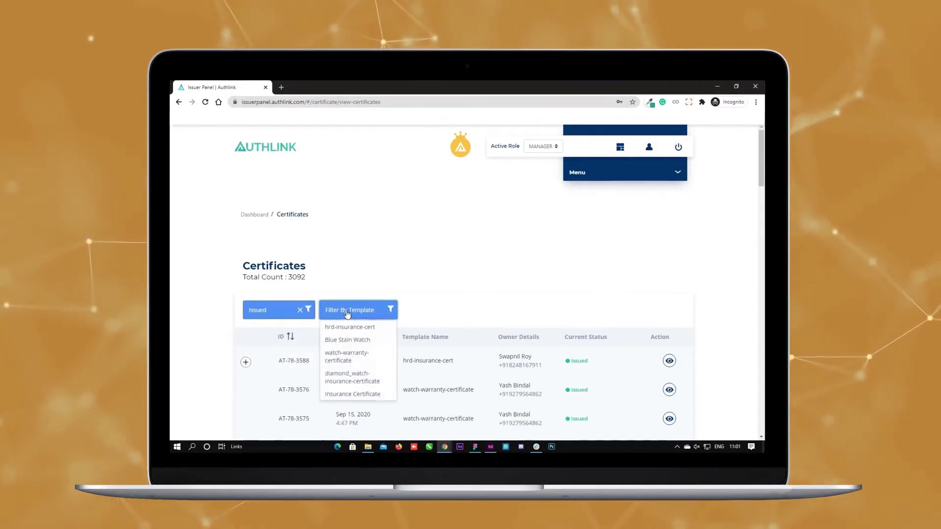
click(348, 327)
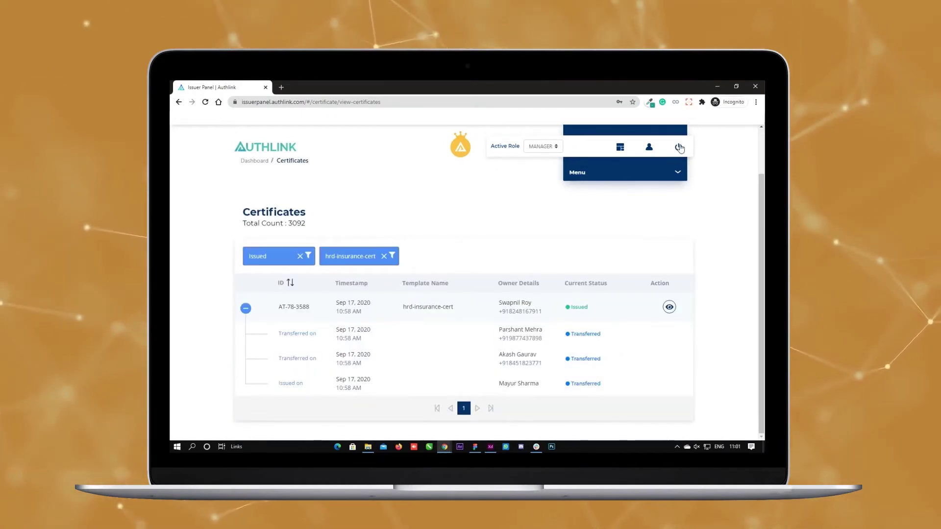
click(679, 148)
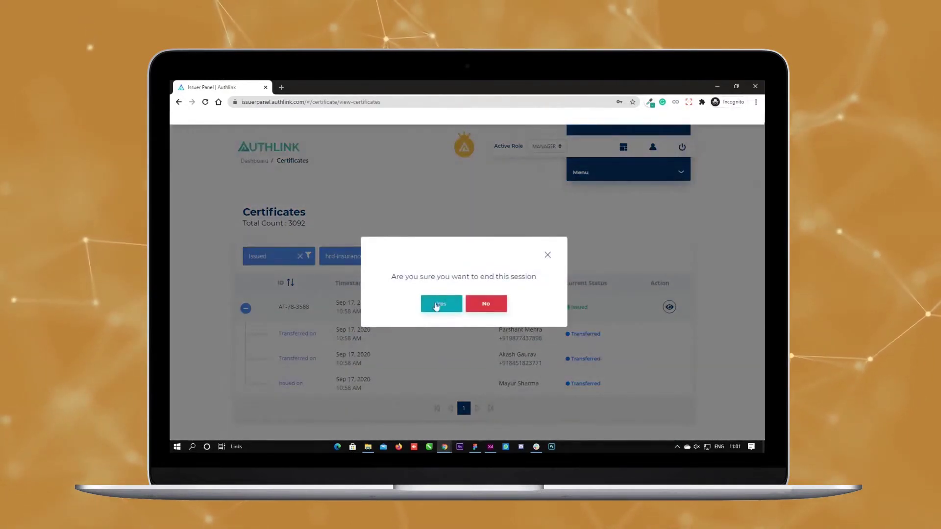
click(439, 305)
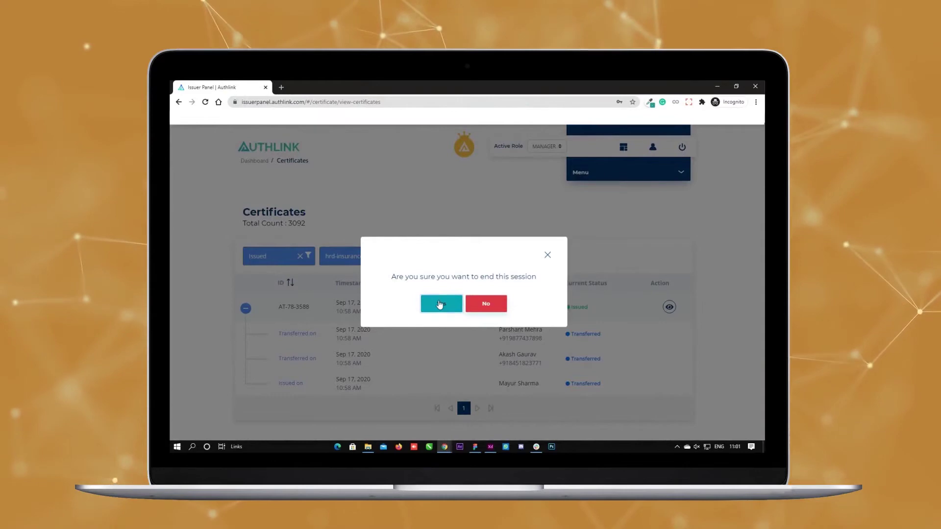